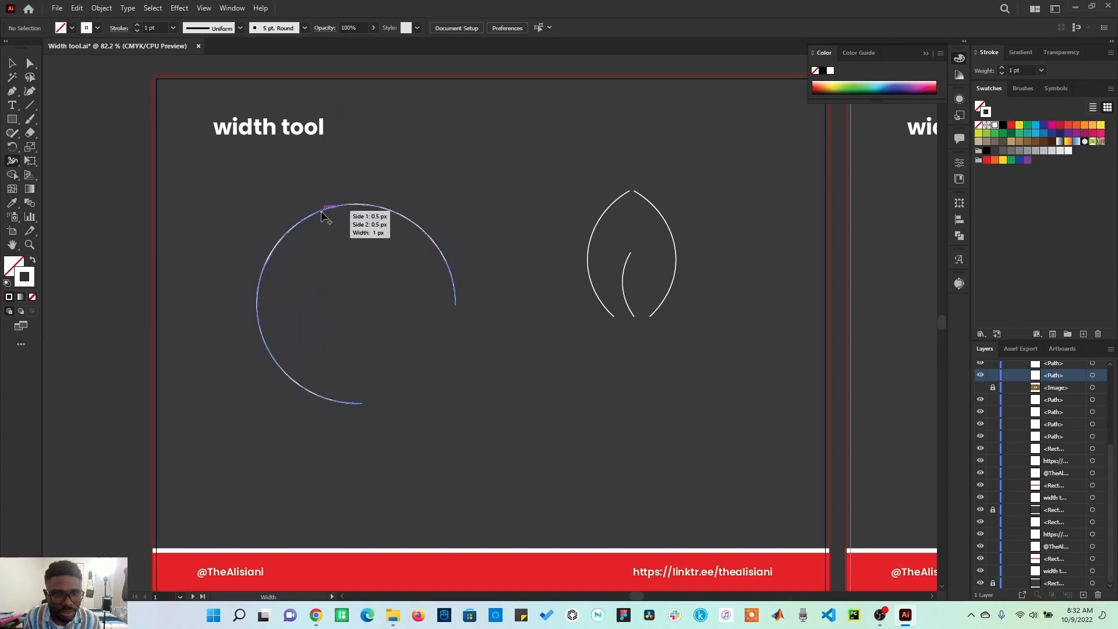
Try widening the open circular arc near its upper-left part with the Width tool, making one side thicker, and undo the width changes.
{"action": "mouse_move", "coordinate": [323, 214]}
{"action": "left_mouse_down"}
{"action": "mouse_move", "coordinate": [333, 241]}
{"action": "mouse_move", "coordinate": [324, 222]}
{"action": "left_mouse_up"}
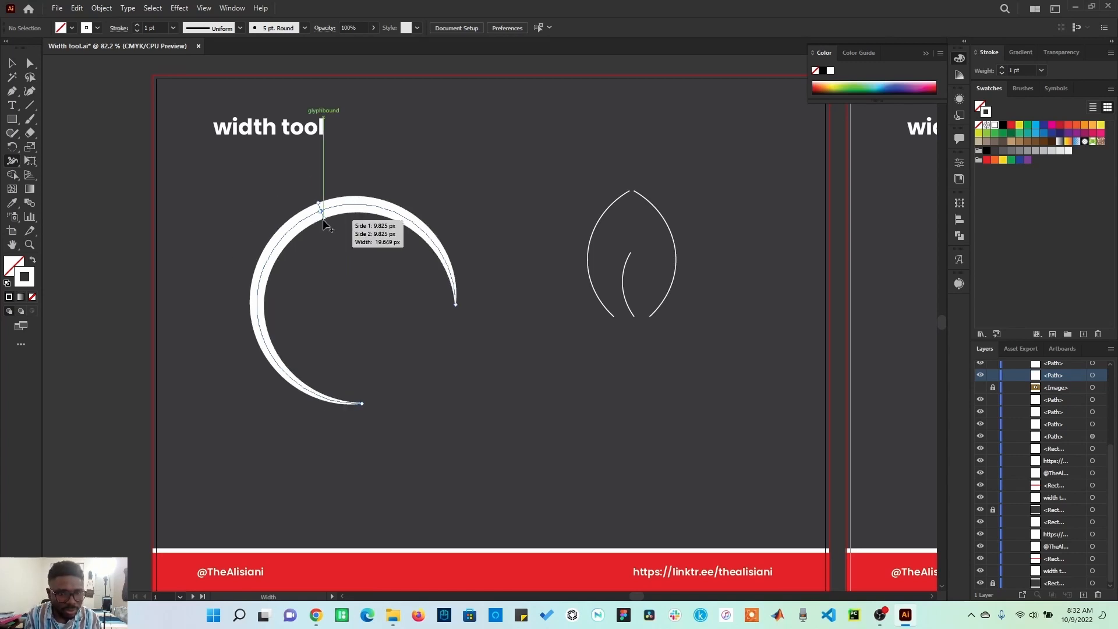
{"action": "mouse_move", "coordinate": [323, 221]}
{"action": "left_mouse_down"}
{"action": "mouse_move", "coordinate": [365, 284]}
{"action": "mouse_move", "coordinate": [335, 263]}
{"action": "mouse_move", "coordinate": [351, 279]}
{"action": "mouse_move", "coordinate": [333, 276]}
{"action": "mouse_move", "coordinate": [349, 278]}
{"action": "mouse_move", "coordinate": [335, 275]}
{"action": "mouse_move", "coordinate": [347, 294]}
{"action": "mouse_move", "coordinate": [329, 280]}
{"action": "mouse_move", "coordinate": [347, 291]}
{"action": "mouse_move", "coordinate": [326, 224]}
{"action": "left_mouse_up"}
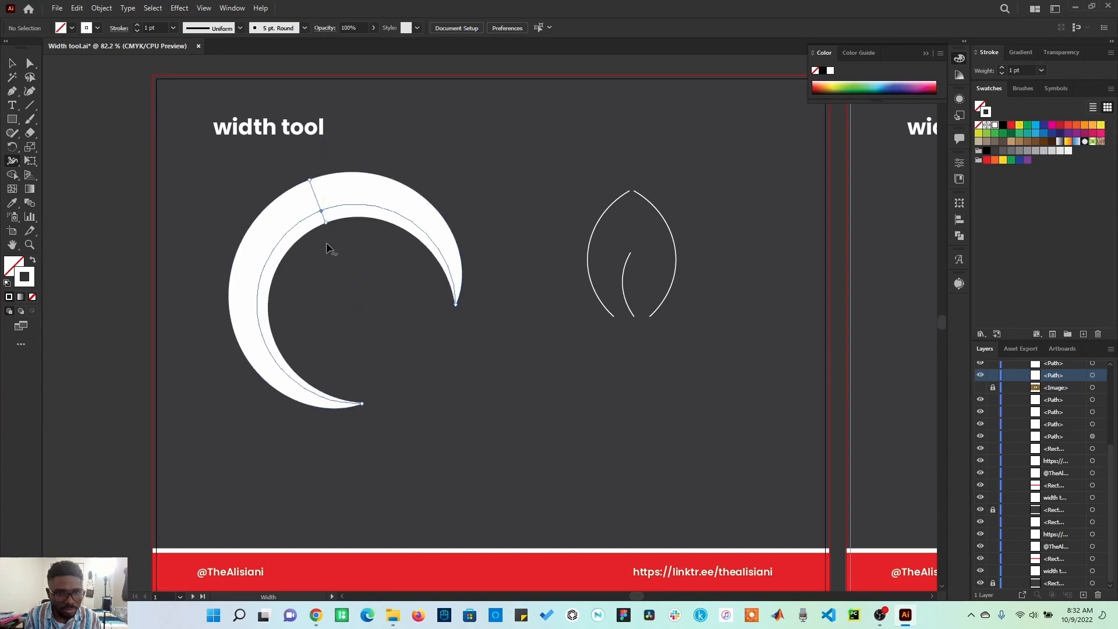
{"action": "mouse_move", "coordinate": [309, 180]}
{"action": "left_mouse_down"}
{"action": "mouse_move", "coordinate": [320, 190]}
{"action": "mouse_move", "coordinate": [308, 158]}
{"action": "mouse_move", "coordinate": [321, 173]}
{"action": "left_mouse_up"}
{"action": "key", "text": "ctrl+z"}
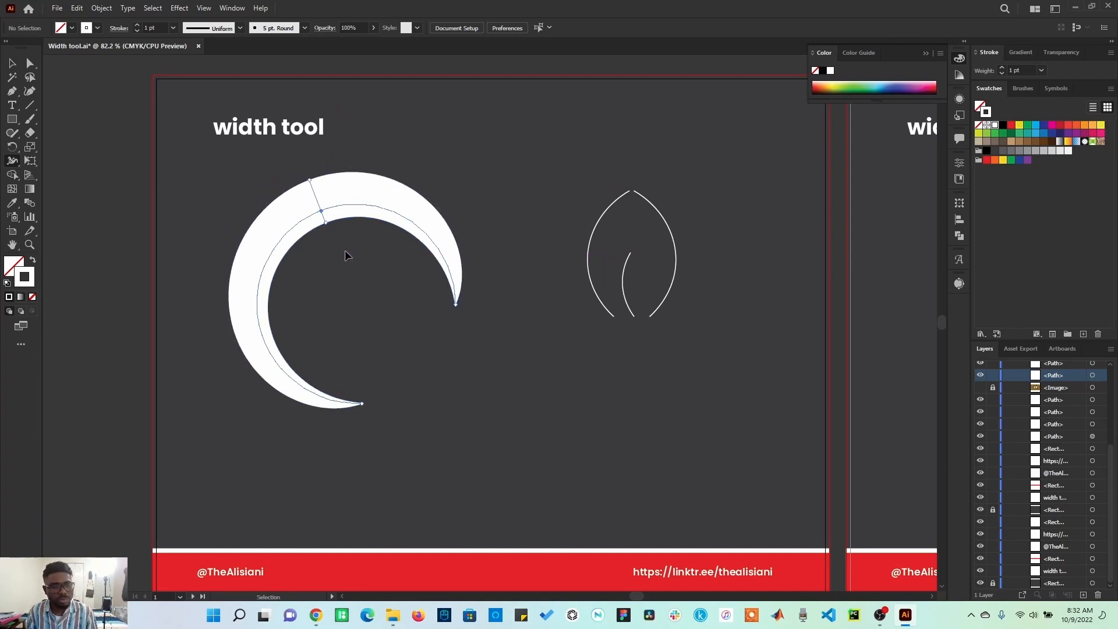
{"action": "key", "text": "ctrl+z"}
{"action": "key", "text": "ctrl+z"}
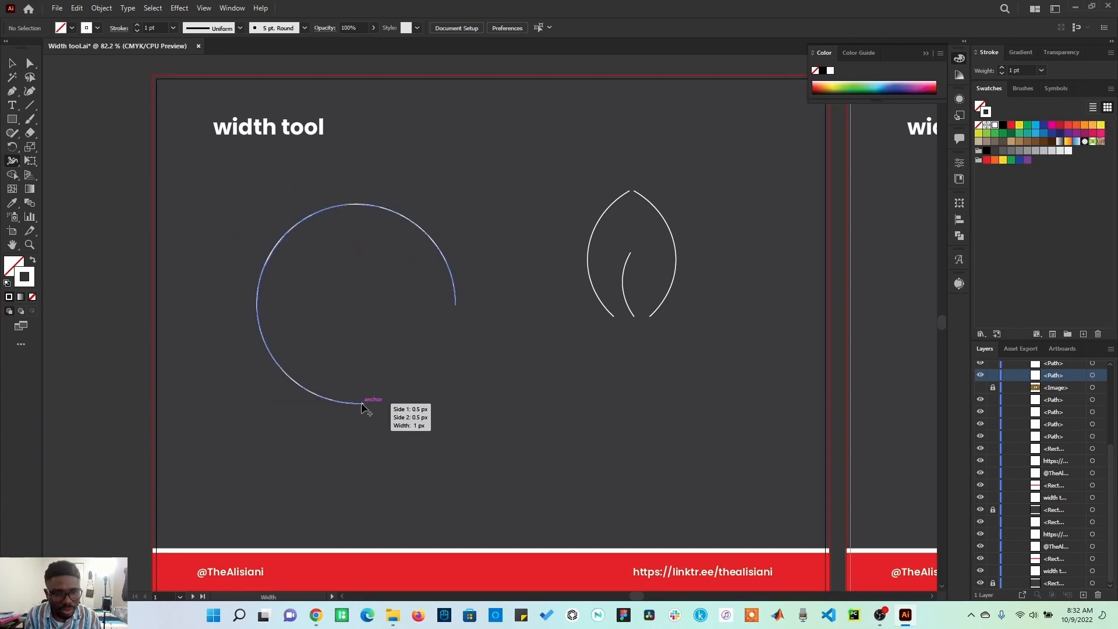
Widen the lower end of the open circular arc to about 104 px with the Width tool and show the full Stroke options.
{"action": "mouse_move", "coordinate": [363, 406]}
{"action": "left_mouse_down"}
{"action": "mouse_move", "coordinate": [413, 308]}
{"action": "mouse_move", "coordinate": [406, 377]}
{"action": "mouse_move", "coordinate": [414, 334]}
{"action": "mouse_move", "coordinate": [415, 362]}
{"action": "left_mouse_up"}
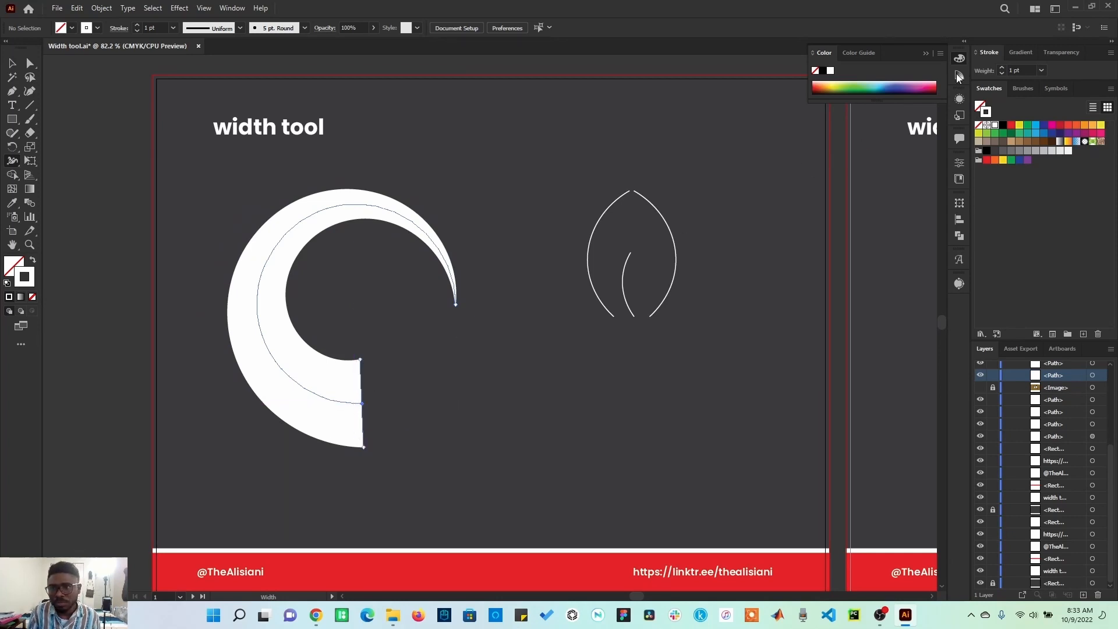
{"action": "left_click", "coordinate": [993, 52]}
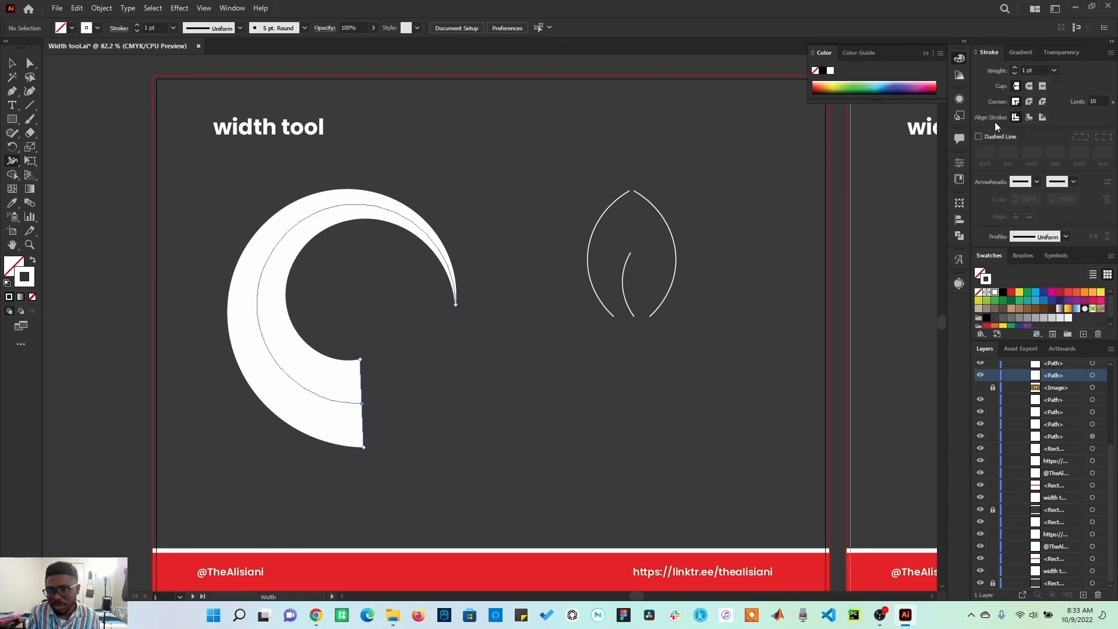
{"action": "left_click", "coordinate": [232, 9]}
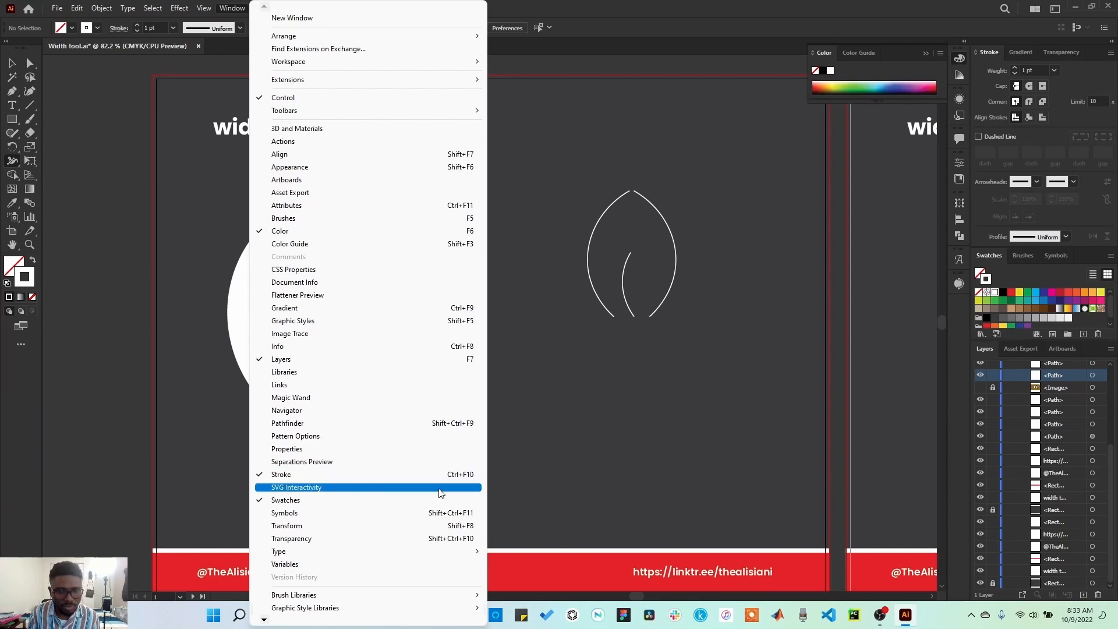
{"action": "left_click", "coordinate": [817, 5]}
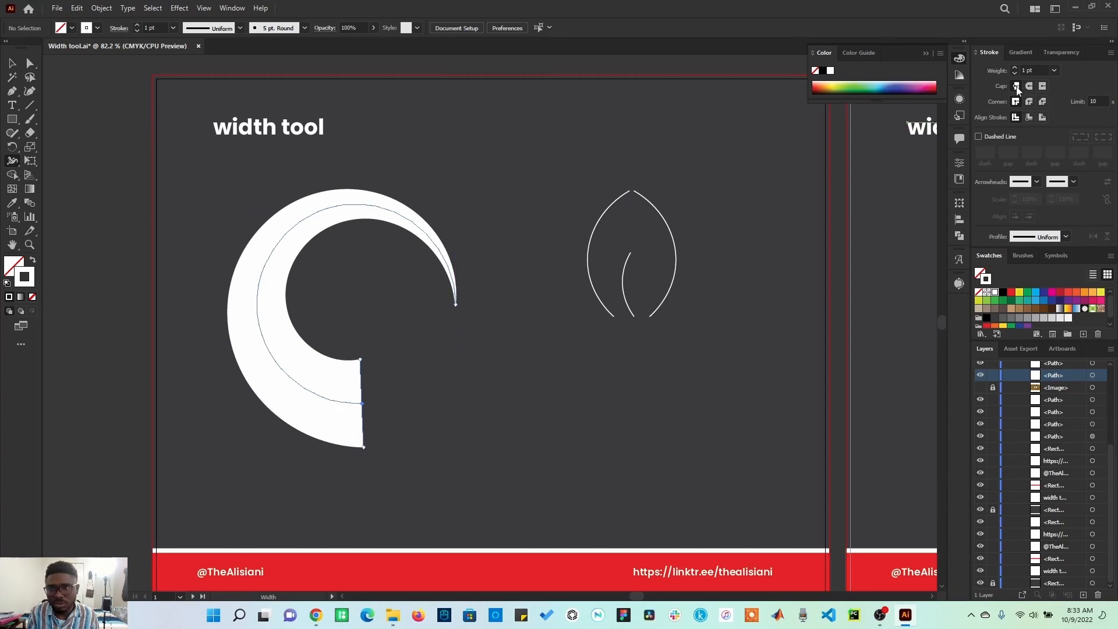
Compare the butt, round and projecting caps on the widened arc's stroke and finish with the round cap.
{"action": "key", "text": "v"}
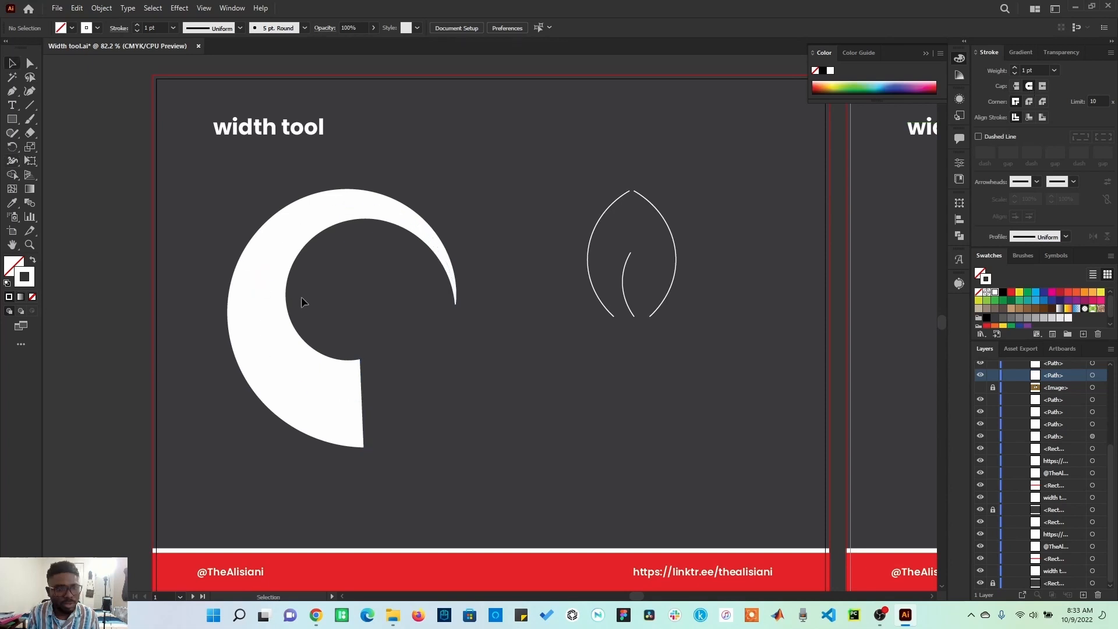
{"action": "left_click", "coordinate": [269, 280]}
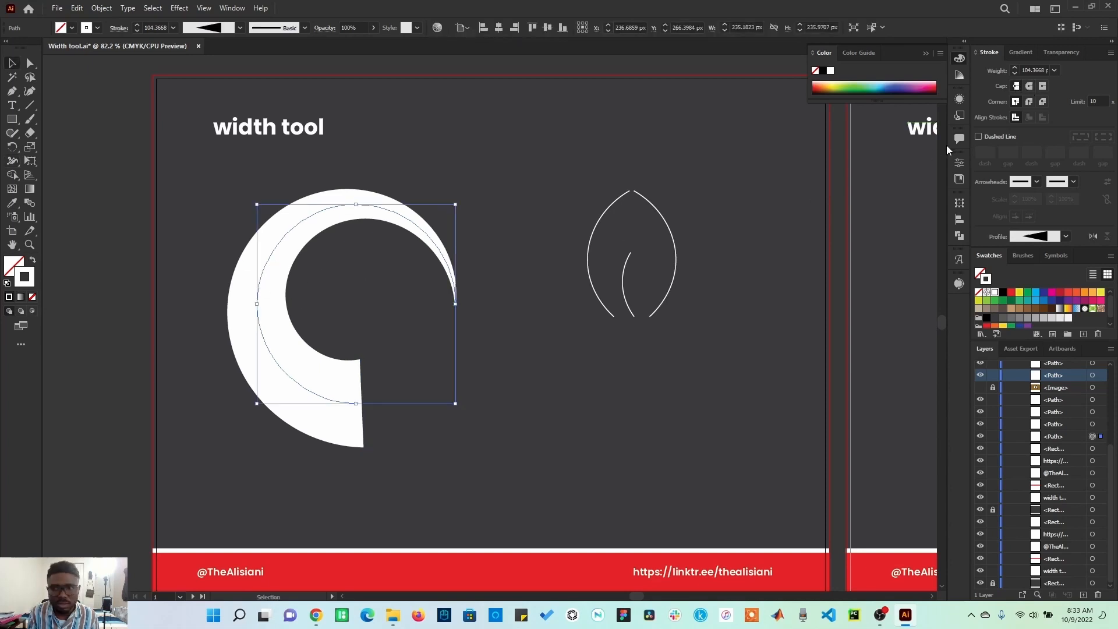
{"action": "left_click", "coordinate": [1030, 86]}
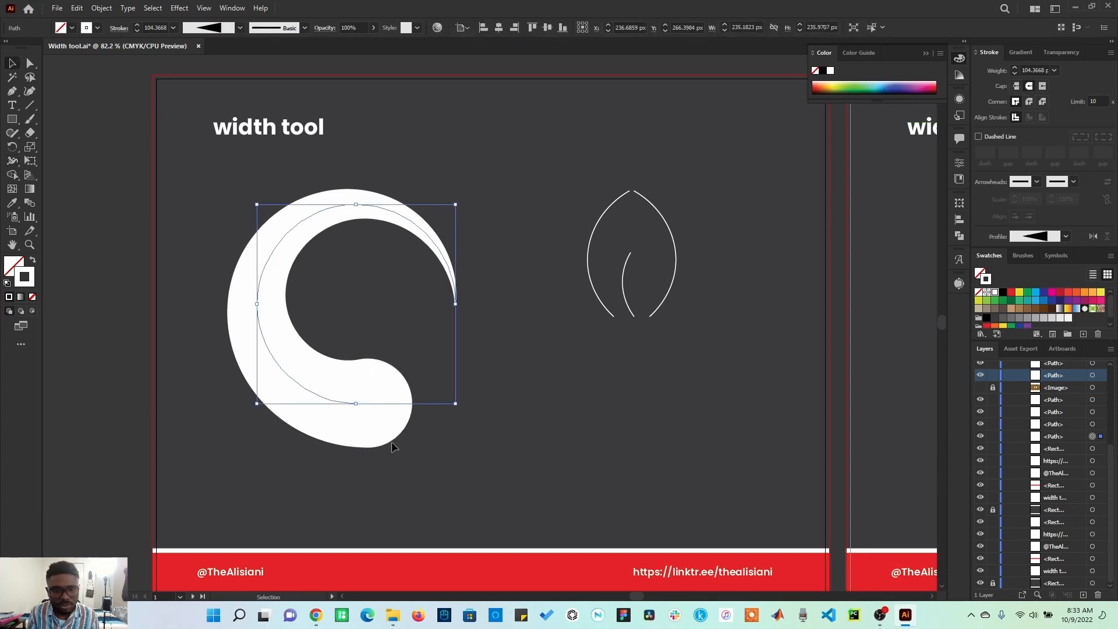
{"action": "left_click", "coordinate": [1042, 86]}
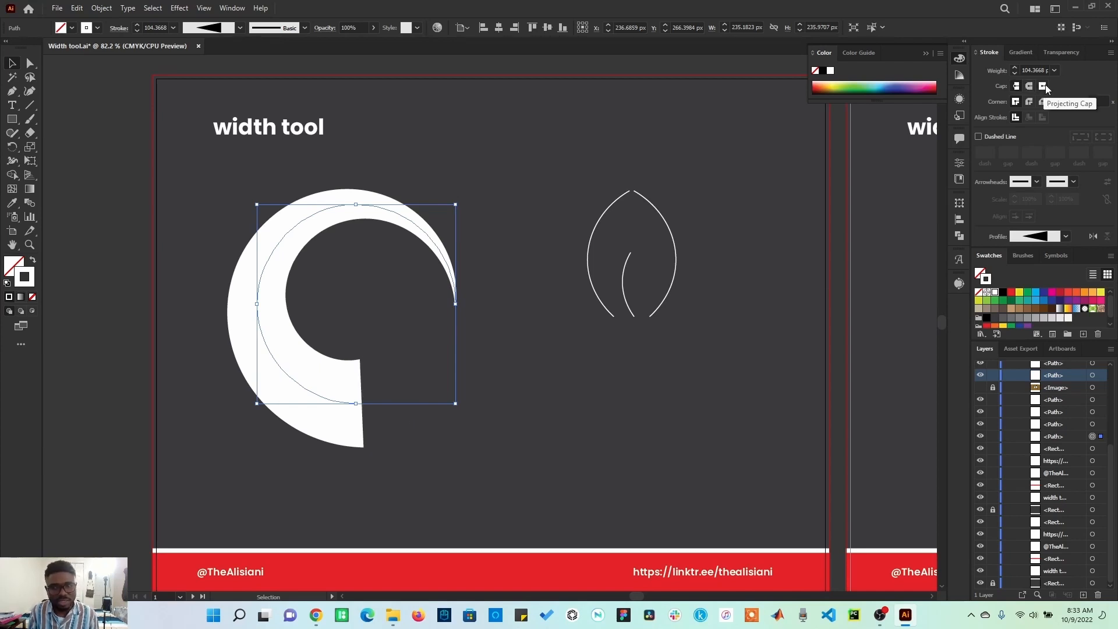
{"action": "left_click", "coordinate": [1042, 85]}
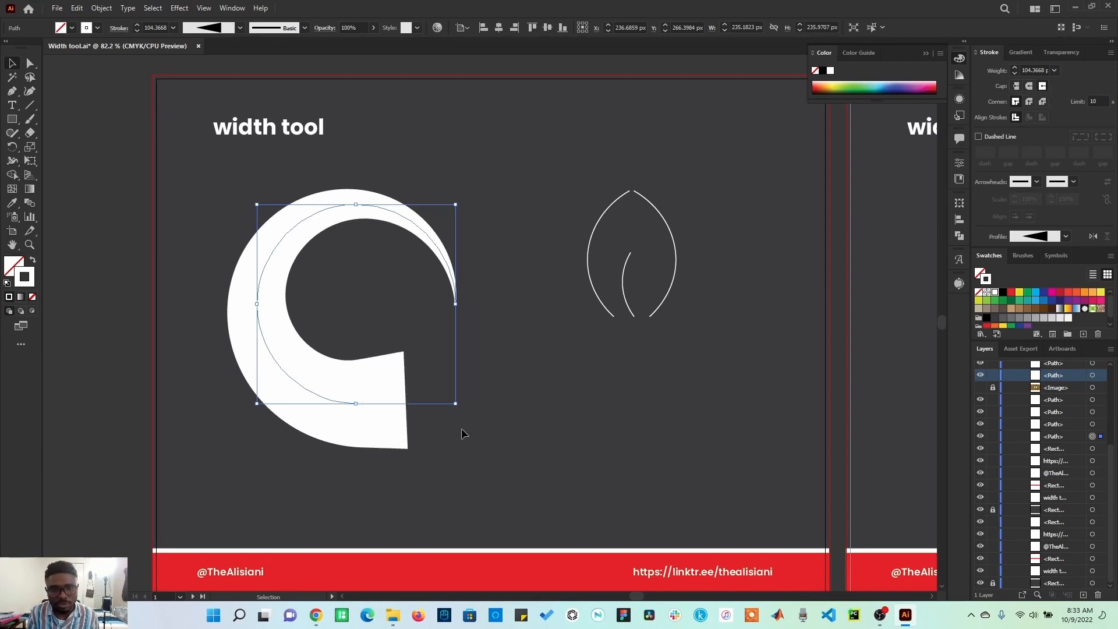
{"action": "left_click", "coordinate": [1017, 87]}
{"action": "left_click", "coordinate": [1043, 86]}
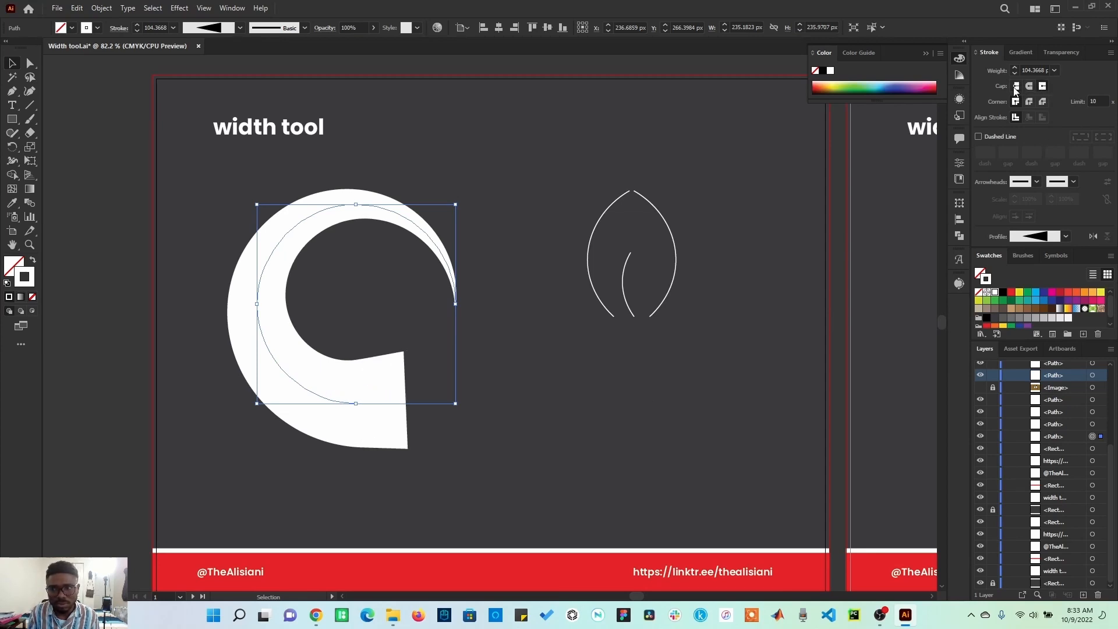
{"action": "left_click", "coordinate": [1028, 87]}
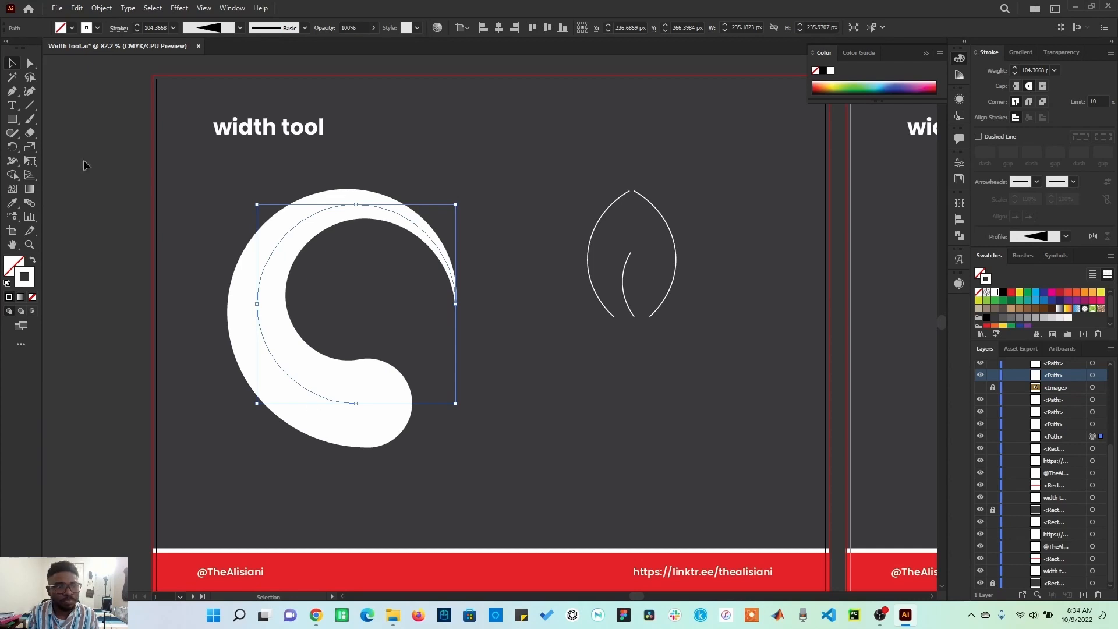
Use the Width tool to narrow the arc at its upper right, its lower end to about 50 px and its upper left to about 15 px.
{"action": "left_click", "coordinate": [11, 163]}
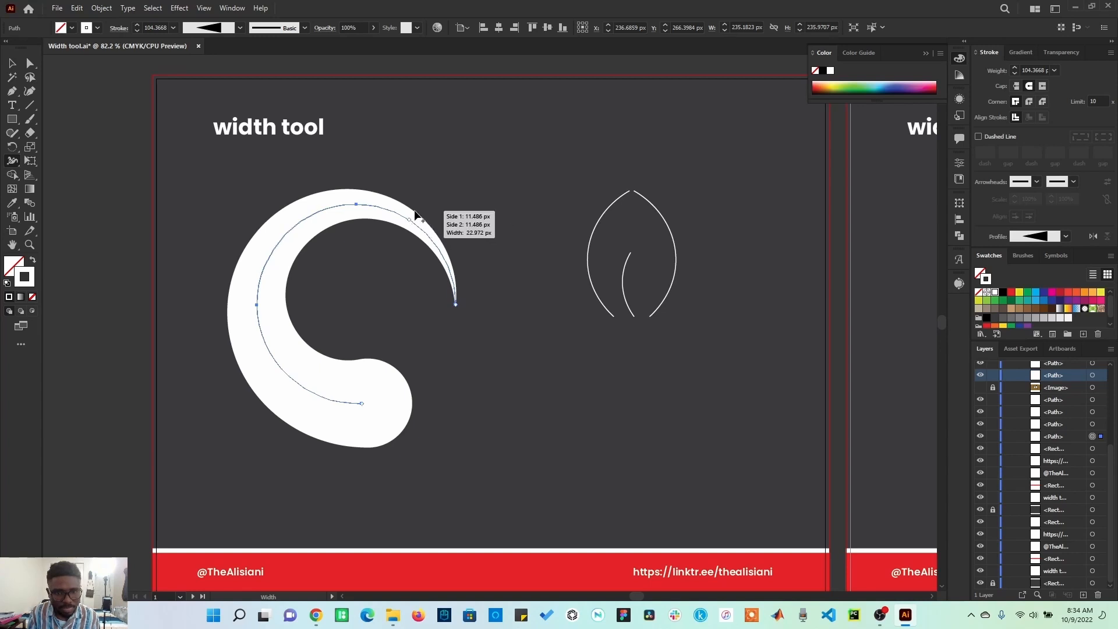
{"action": "left_click_drag", "start_coordinate": [415, 211], "coordinate": [411, 219]}
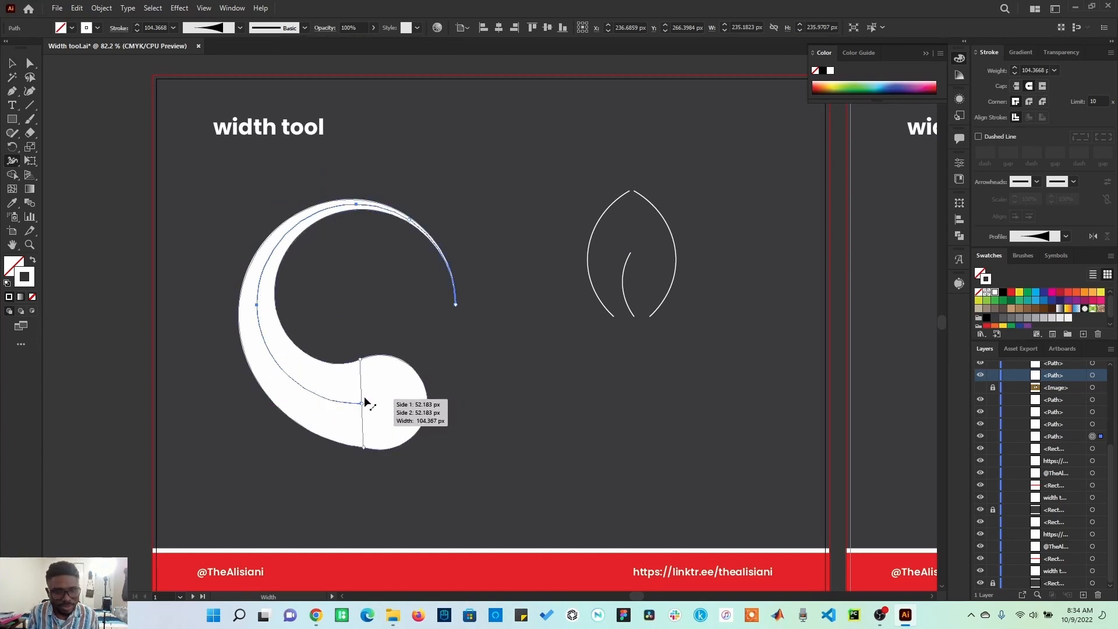
{"action": "mouse_move", "coordinate": [365, 403]}
{"action": "left_mouse_down"}
{"action": "mouse_move", "coordinate": [365, 365]}
{"action": "mouse_move", "coordinate": [364, 385]}
{"action": "left_mouse_up"}
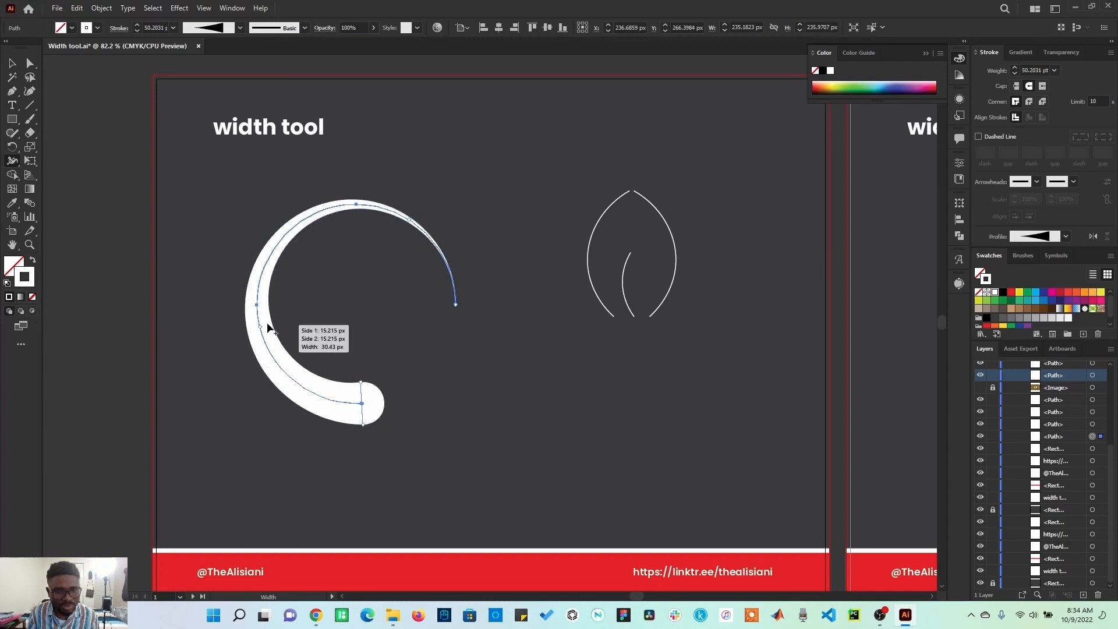
{"action": "mouse_move", "coordinate": [265, 261]}
{"action": "left_mouse_down"}
{"action": "mouse_move", "coordinate": [306, 281]}
{"action": "mouse_move", "coordinate": [272, 272]}
{"action": "left_mouse_up"}
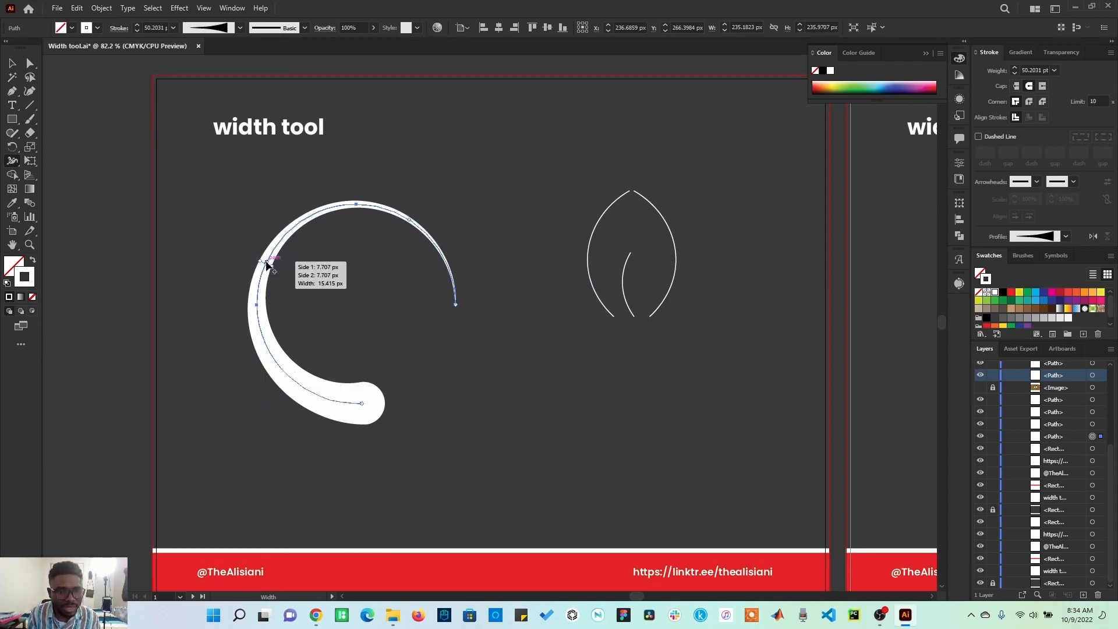
Reposition the arc's width points along the path and widen its lower end to about 101 px.
{"action": "mouse_move", "coordinate": [267, 266]}
{"action": "left_mouse_down"}
{"action": "mouse_move", "coordinate": [254, 333]}
{"action": "mouse_move", "coordinate": [271, 368]}
{"action": "mouse_move", "coordinate": [298, 392]}
{"action": "mouse_move", "coordinate": [364, 407]}
{"action": "left_mouse_up"}
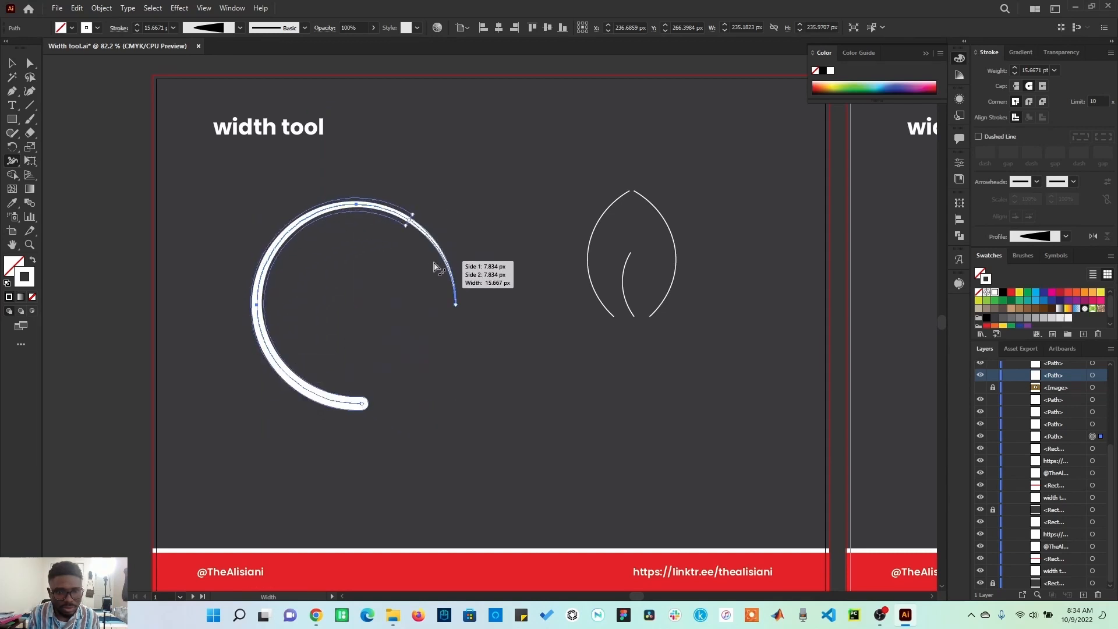
{"action": "left_click_drag", "start_coordinate": [419, 229], "coordinate": [412, 222]}
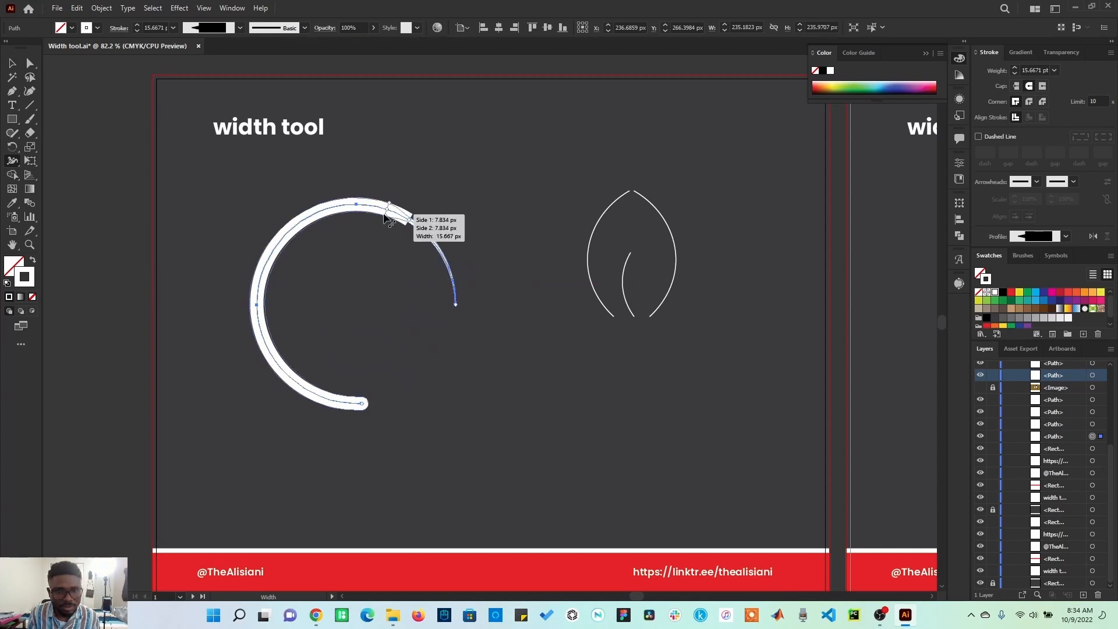
{"action": "mouse_move", "coordinate": [384, 218]}
{"action": "left_mouse_down"}
{"action": "mouse_move", "coordinate": [334, 205]}
{"action": "mouse_move", "coordinate": [281, 233]}
{"action": "mouse_move", "coordinate": [256, 300]}
{"action": "left_mouse_up"}
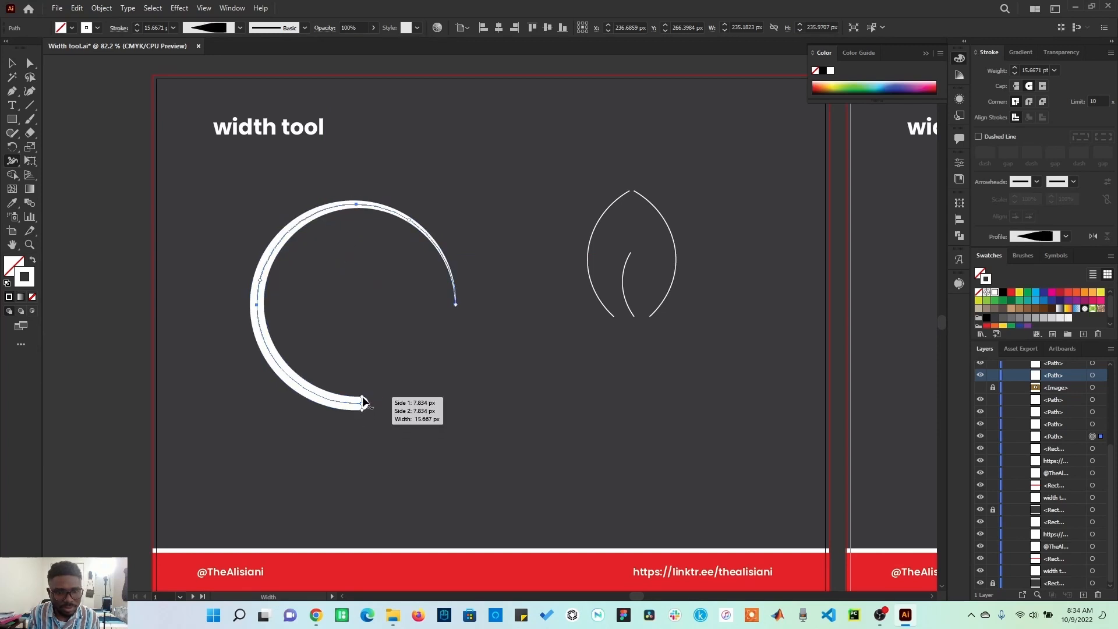
{"action": "left_click_drag", "start_coordinate": [362, 406], "coordinate": [365, 361]}
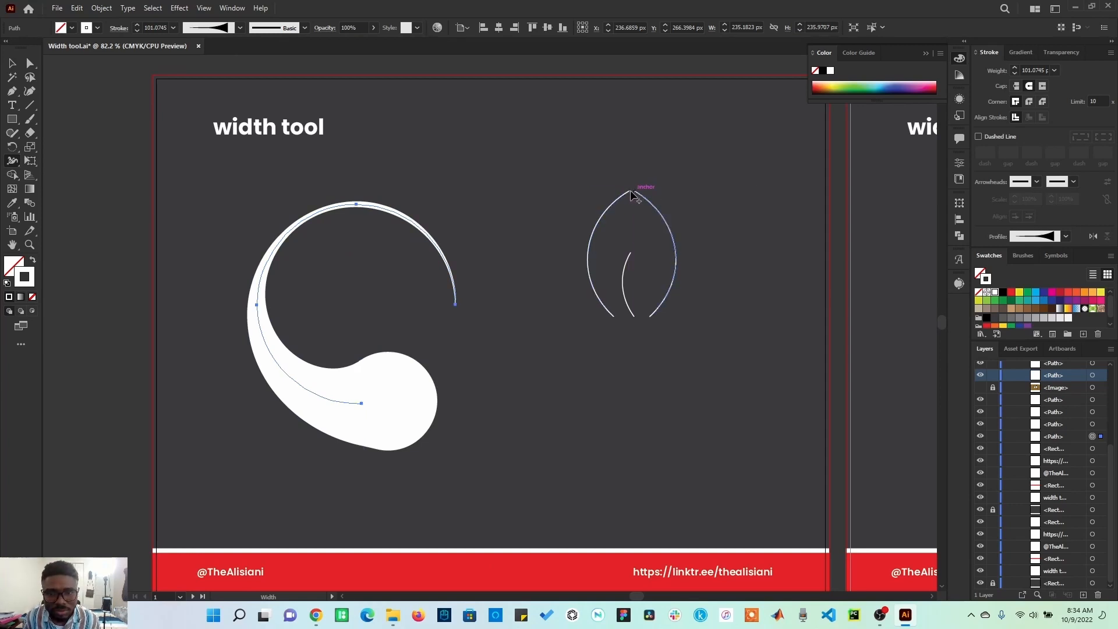
Select the three leaf curves and thicken the middle of the left outline, the inner vein and the right outline with the Width tool.
{"action": "left_click", "coordinate": [12, 62]}
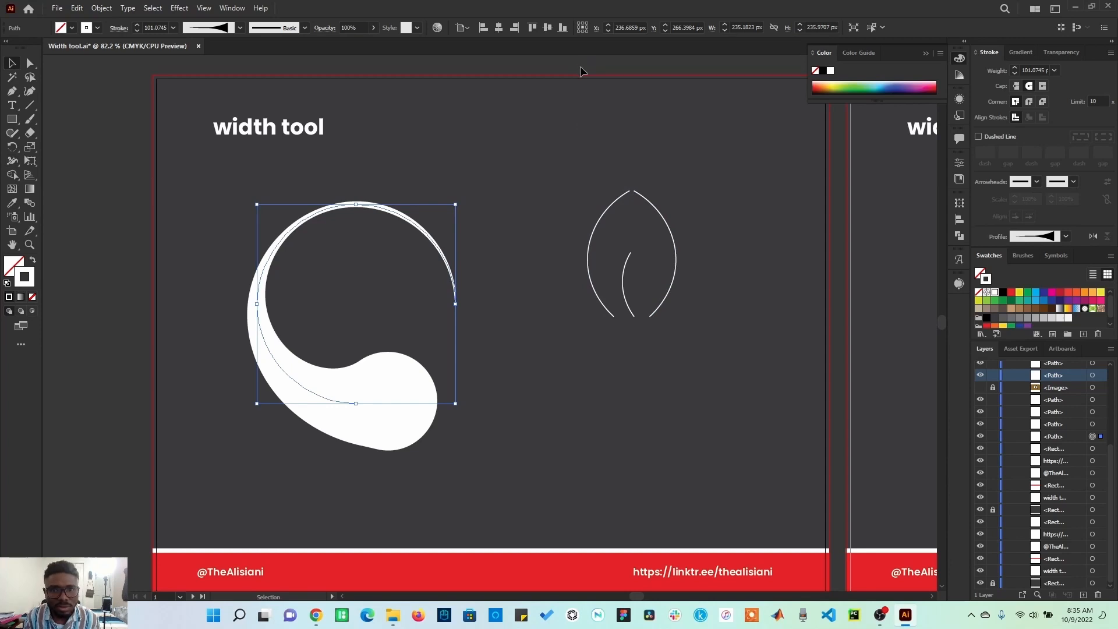
{"action": "left_click_drag", "start_coordinate": [580, 65], "coordinate": [688, 317]}
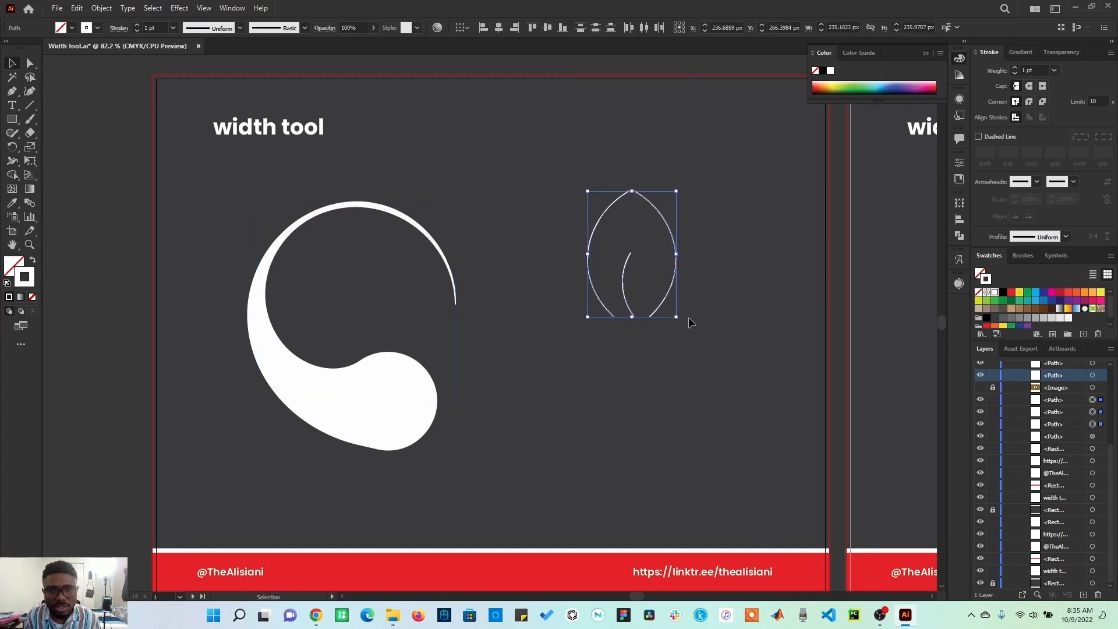
{"action": "left_click", "coordinate": [12, 168]}
{"action": "left_click_drag", "start_coordinate": [589, 264], "coordinate": [628, 286]}
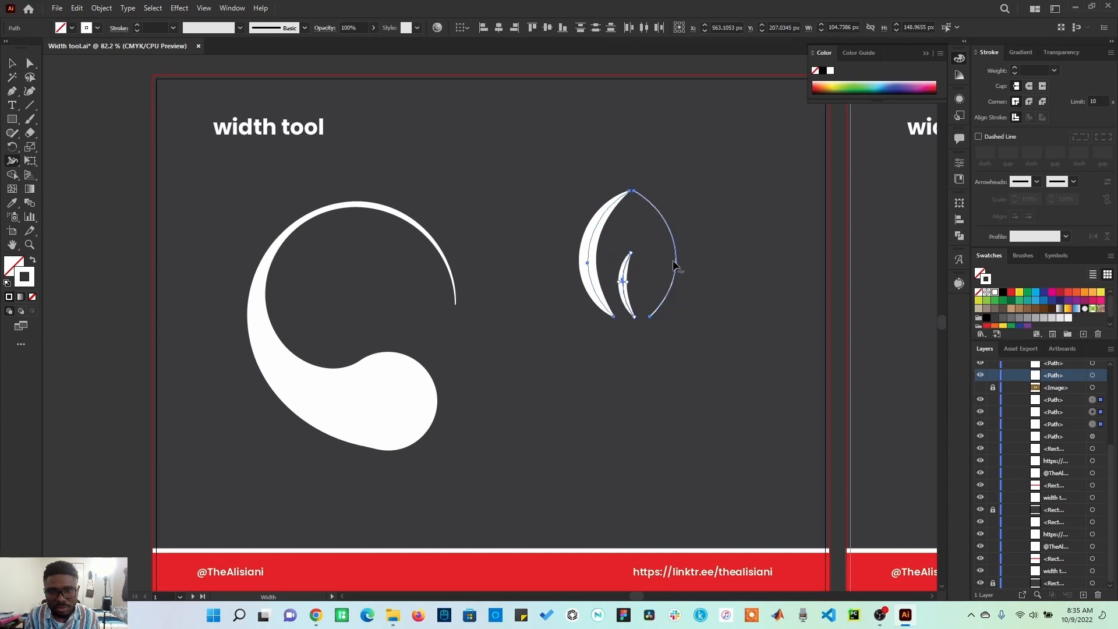
{"action": "left_click_drag", "start_coordinate": [675, 263], "coordinate": [673, 267]}
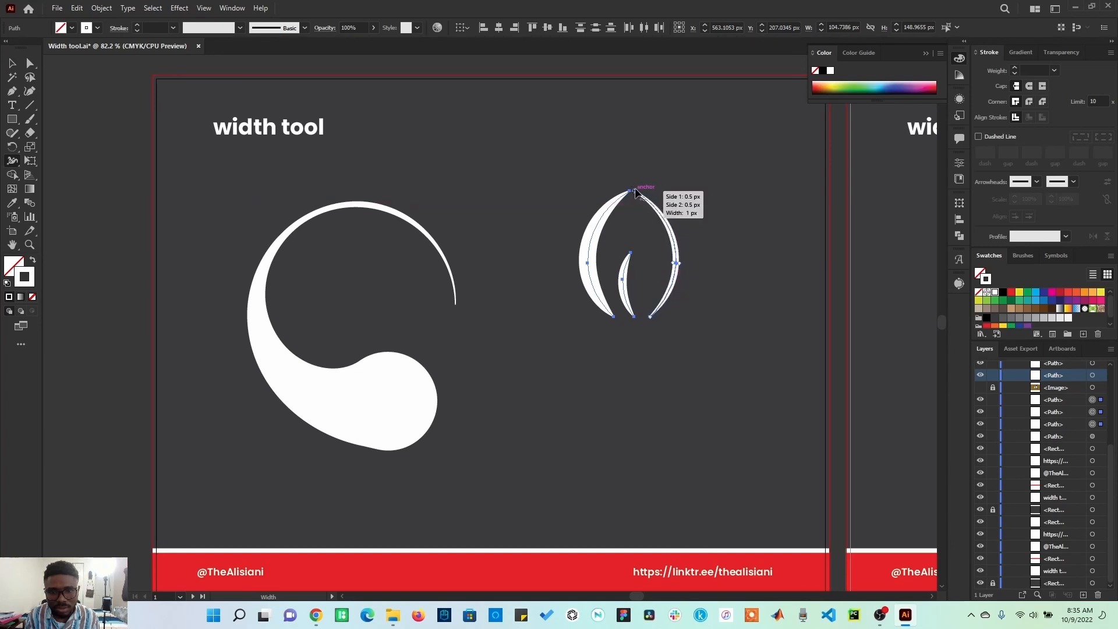
Try widening the right leaf curve's top end and the inner vein, applying the round cap and the projecting cap in turn.
{"action": "left_click_drag", "start_coordinate": [637, 190], "coordinate": [659, 152]}
{"action": "mouse_move", "coordinate": [631, 192]}
{"action": "left_mouse_down"}
{"action": "mouse_move", "coordinate": [658, 238]}
{"action": "mouse_move", "coordinate": [658, 273]}
{"action": "mouse_move", "coordinate": [662, 227]}
{"action": "mouse_move", "coordinate": [649, 185]}
{"action": "left_mouse_up"}
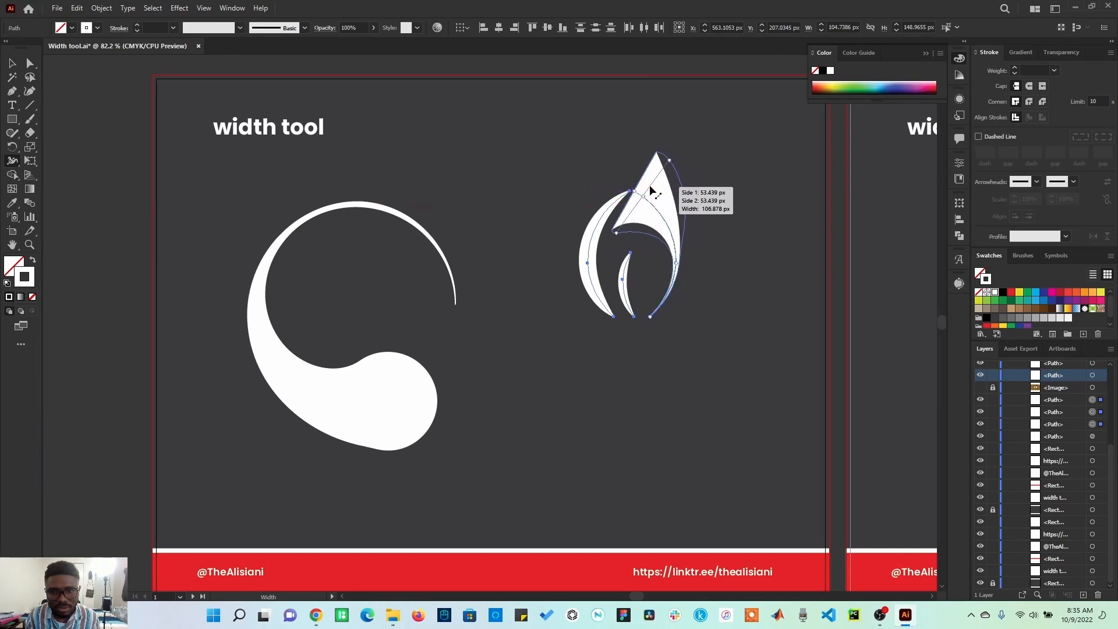
{"action": "left_click", "coordinate": [1030, 86]}
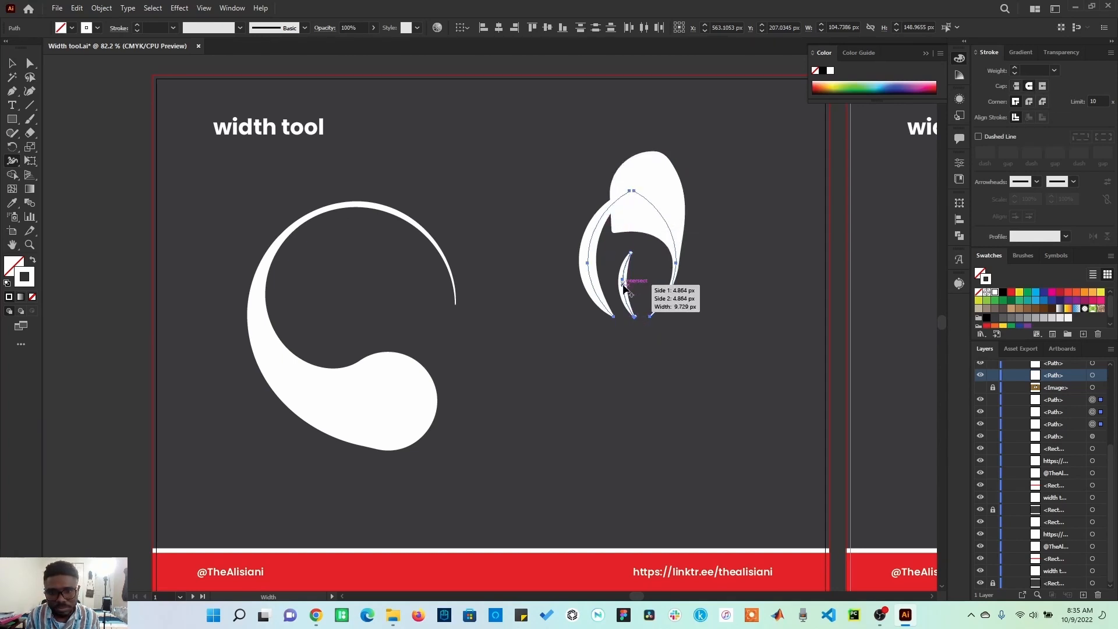
{"action": "left_click_drag", "start_coordinate": [623, 283], "coordinate": [643, 289]}
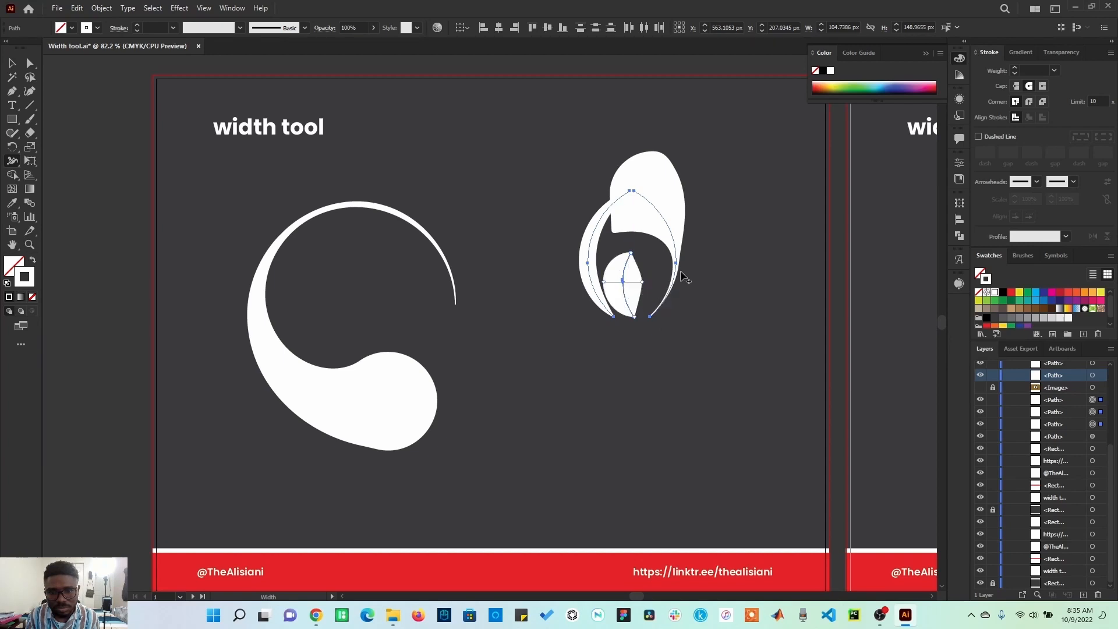
{"action": "left_click", "coordinate": [1042, 85]}
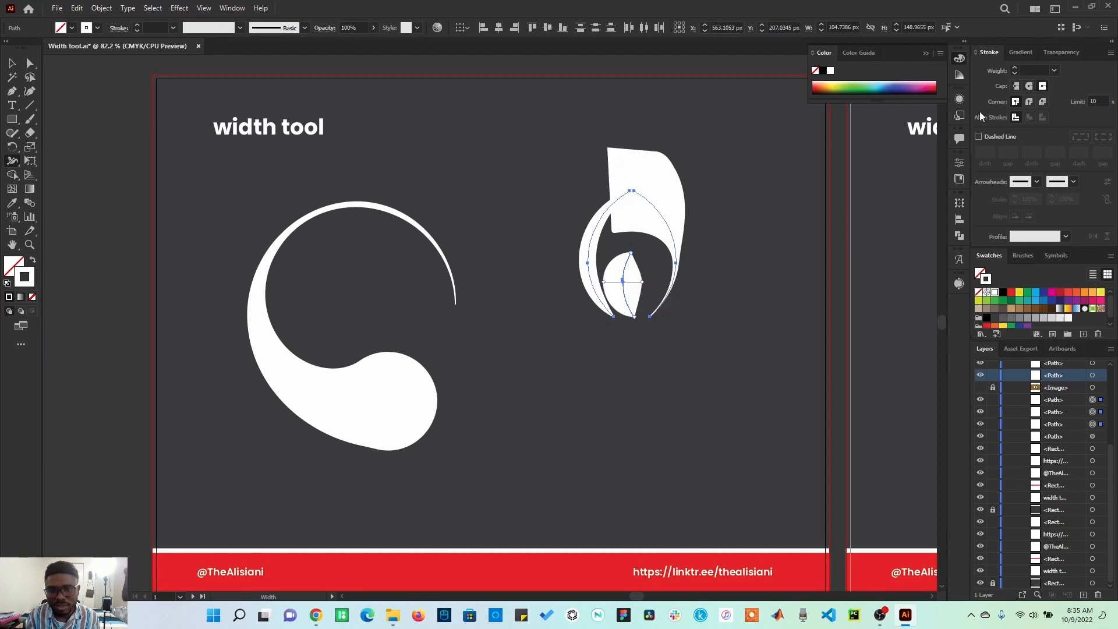
{"action": "left_click", "coordinate": [12, 63]}
{"action": "left_click", "coordinate": [198, 270]}
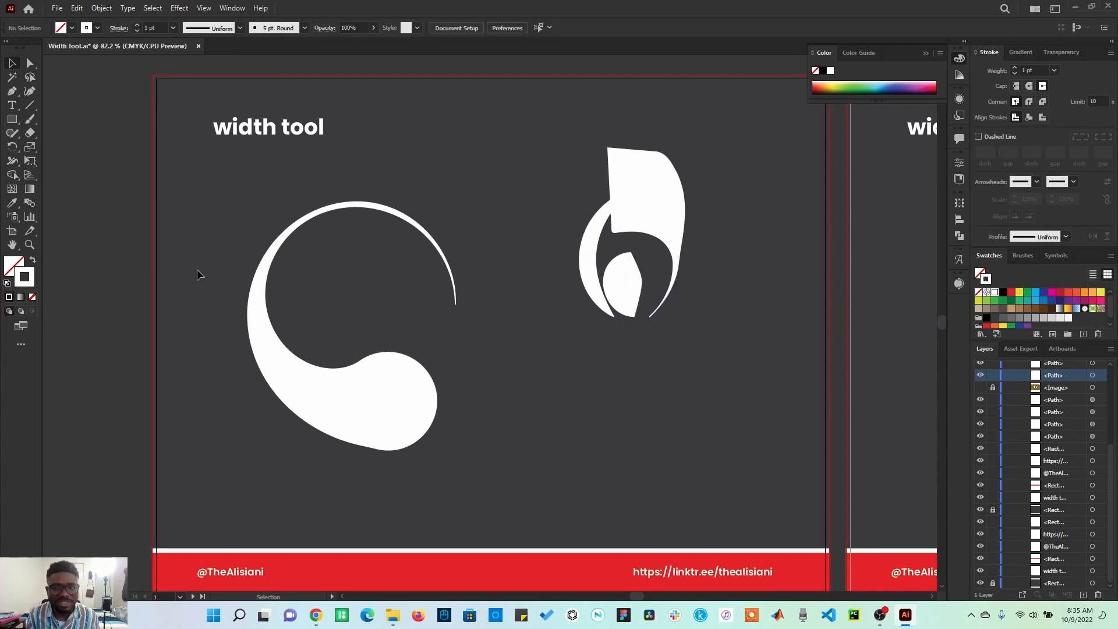
Undo the leaf's cap changes and the extra widening of its right curve and inner vein.
{"action": "key", "text": "ctrl+z"}
{"action": "key", "text": "ctrl+z"}
{"action": "key", "text": "ctrl+z"}
{"action": "key", "text": "ctrl+z"}
{"action": "key", "text": "ctrl+z"}
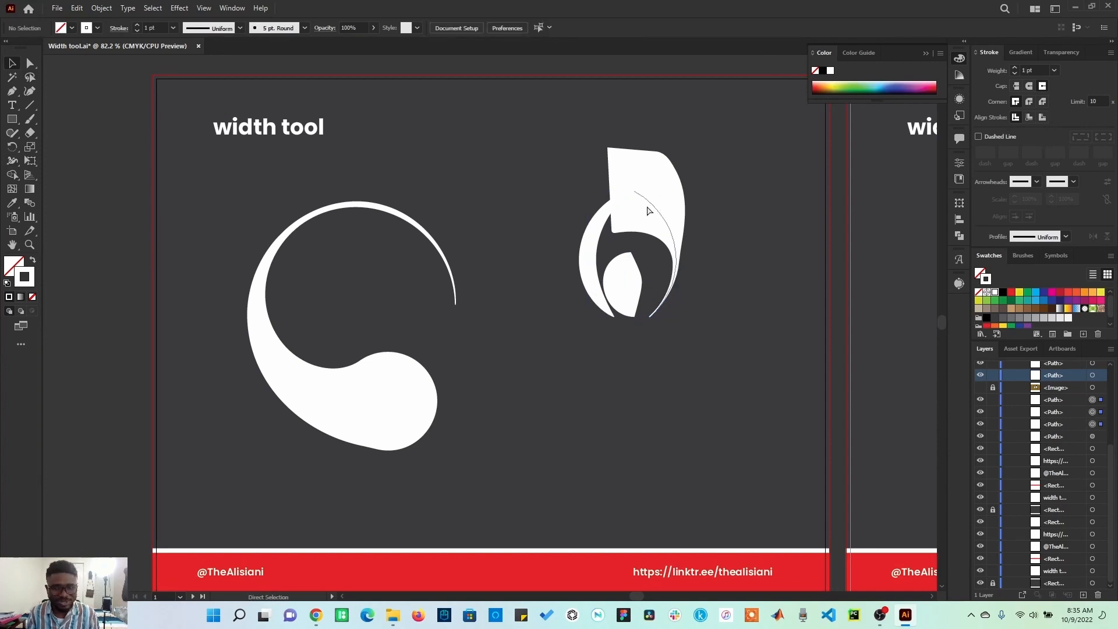
{"action": "key", "text": "ctrl+z"}
{"action": "key", "text": "ctrl+z"}
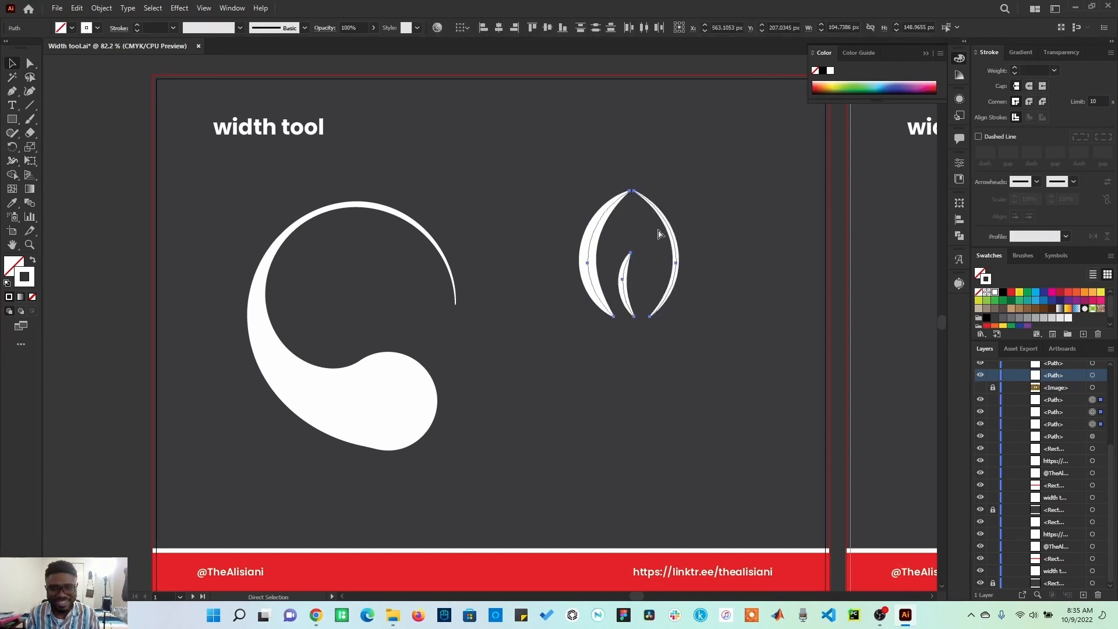
Deselect the leaf curves and bring the neighbouring artboard with the angry face line drawing into view.
{"action": "left_click", "coordinate": [702, 352]}
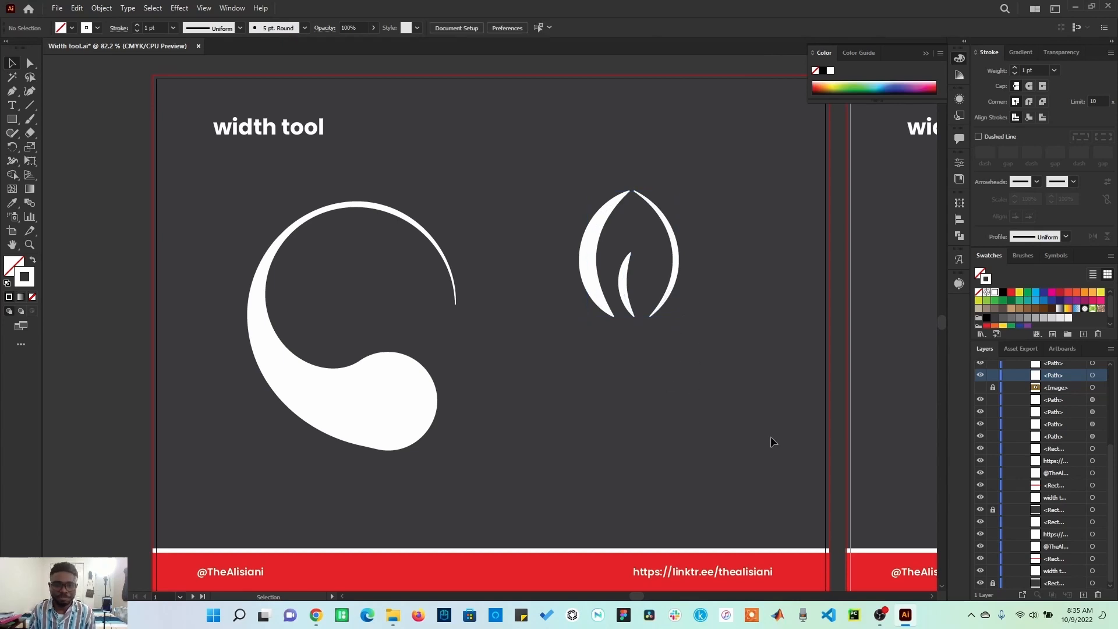
{"action": "mouse_move", "coordinate": [788, 436]}
{"action": "left_mouse_down"}
{"action": "mouse_move", "coordinate": [274, 457]}
{"action": "mouse_move", "coordinate": [98, 446]}
{"action": "mouse_move", "coordinate": [65, 428]}
{"action": "left_mouse_up"}
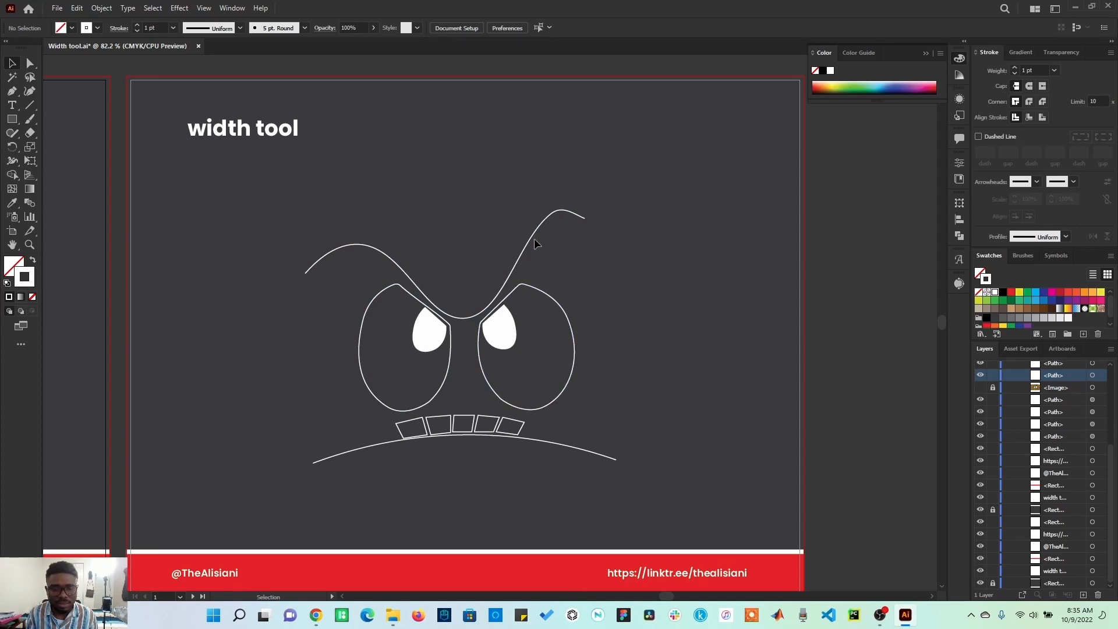
Try widening the middle of the eyebrow curve to about 31 pt with the Width tool, inspect its left tip up close, and undo the widening.
{"action": "left_click", "coordinate": [314, 262]}
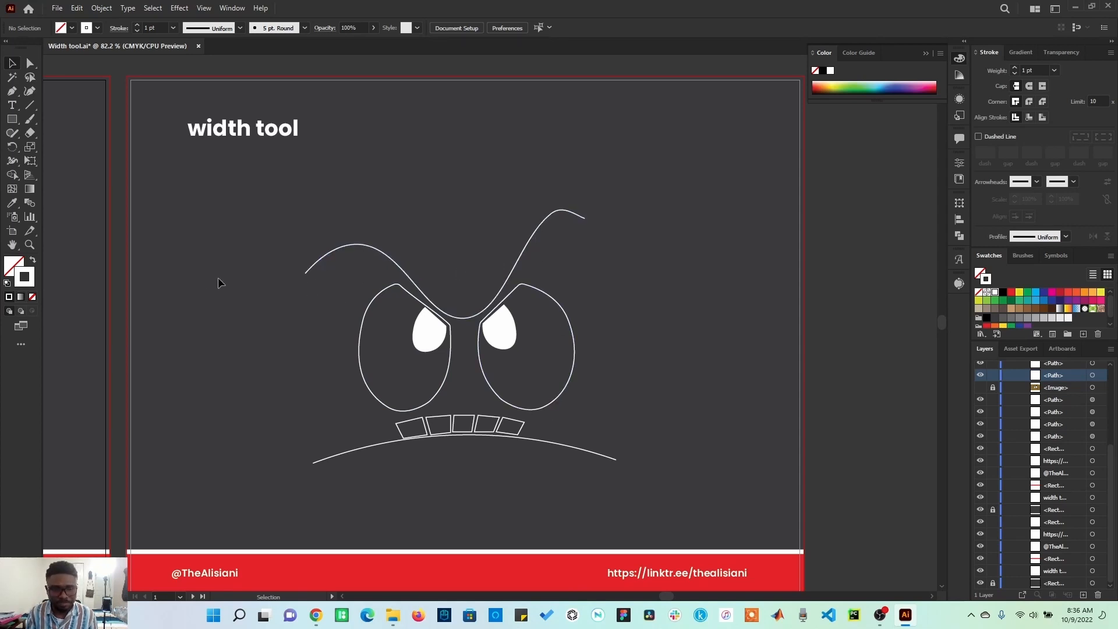
{"action": "left_click", "coordinate": [12, 161]}
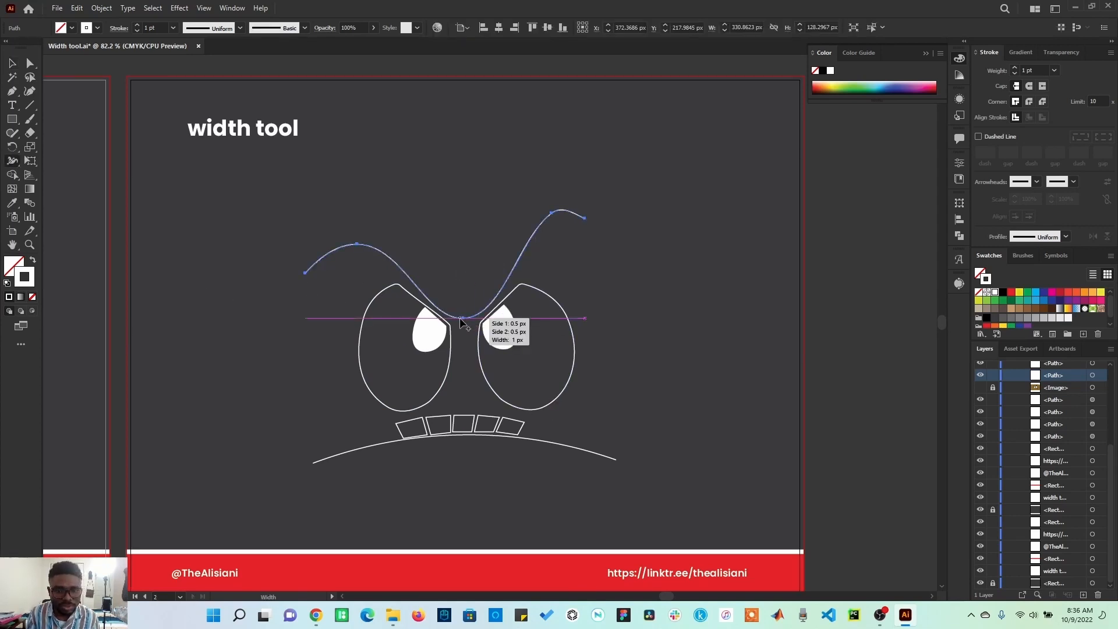
{"action": "left_click_drag", "start_coordinate": [464, 319], "coordinate": [466, 335]}
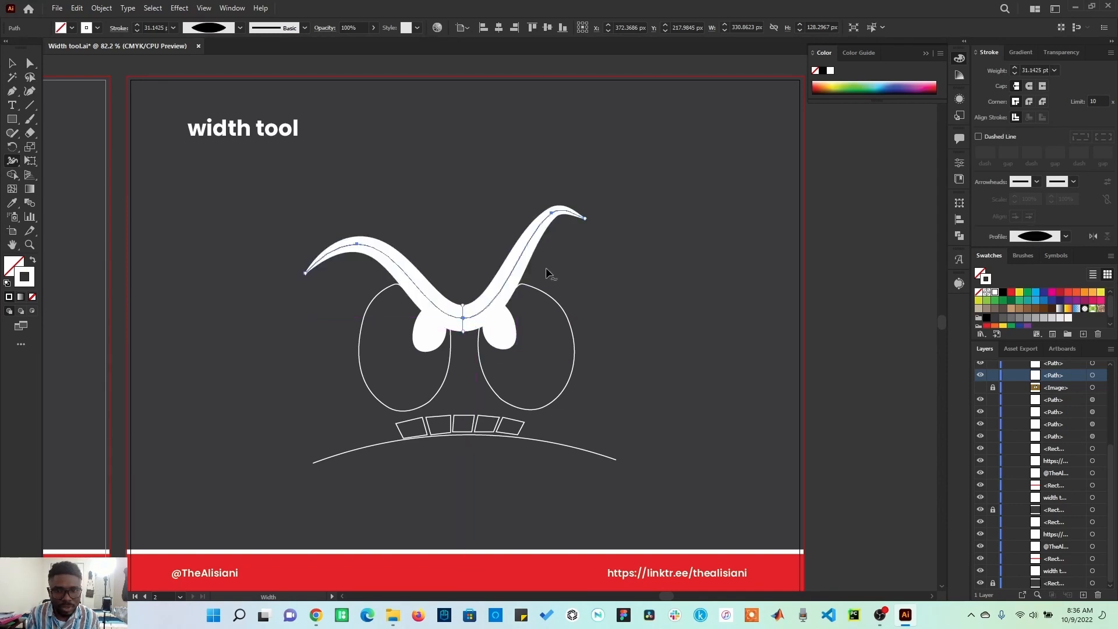
{"action": "left_click", "coordinate": [29, 245]}
{"action": "left_click_drag", "start_coordinate": [274, 272], "coordinate": [349, 312]}
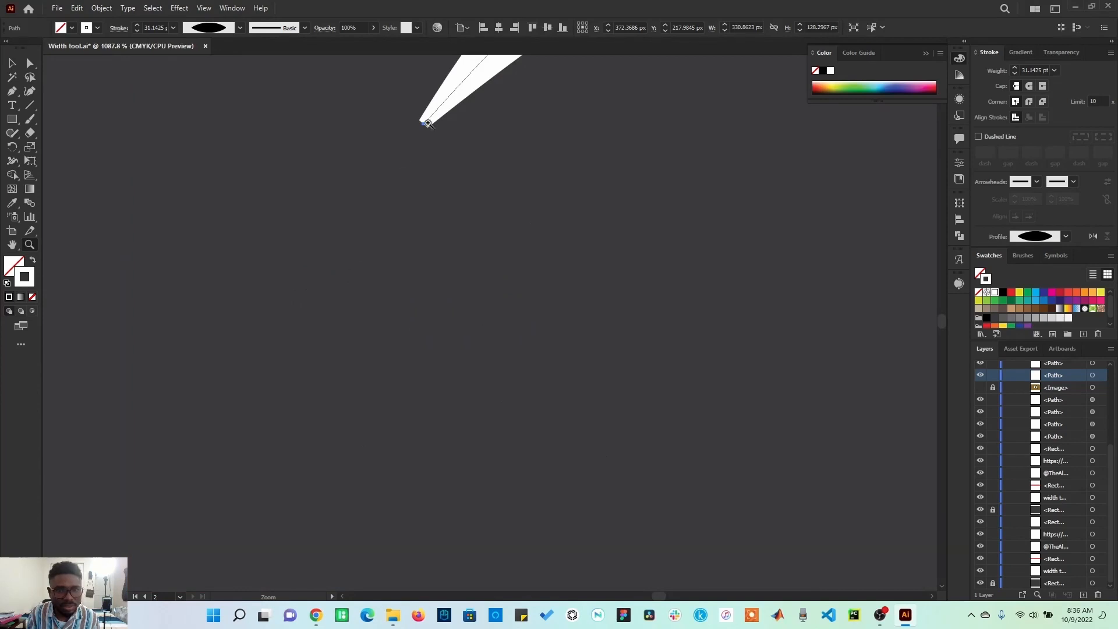
{"action": "mouse_move", "coordinate": [433, 130]}
{"action": "left_mouse_down"}
{"action": "mouse_move", "coordinate": [392, 258]}
{"action": "mouse_move", "coordinate": [328, 356]}
{"action": "left_mouse_up"}
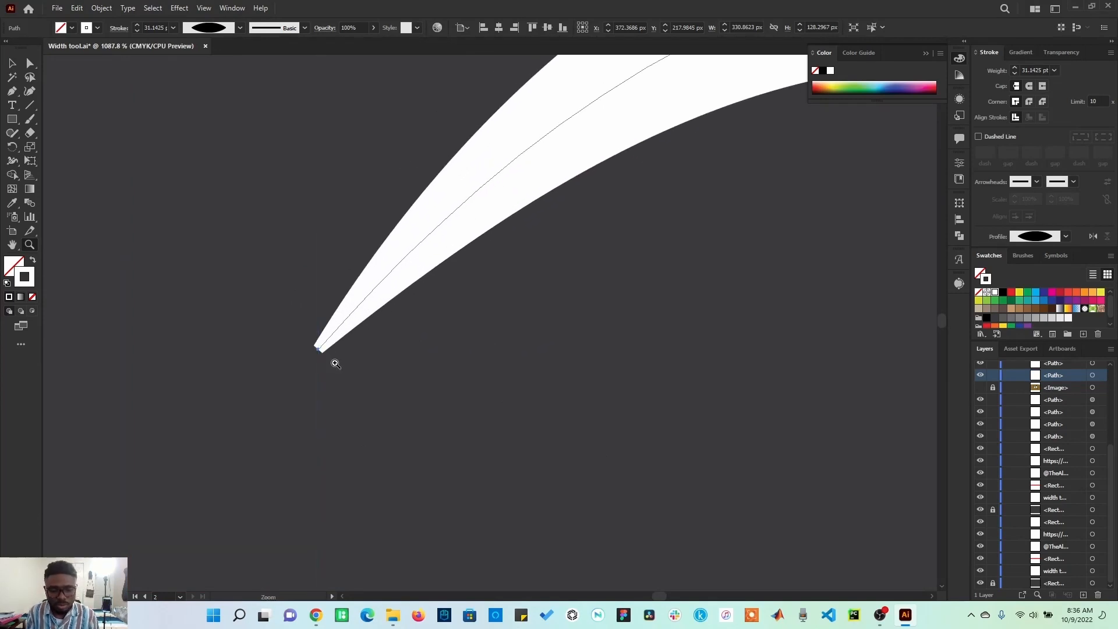
{"action": "key", "text": "ctrl+0"}
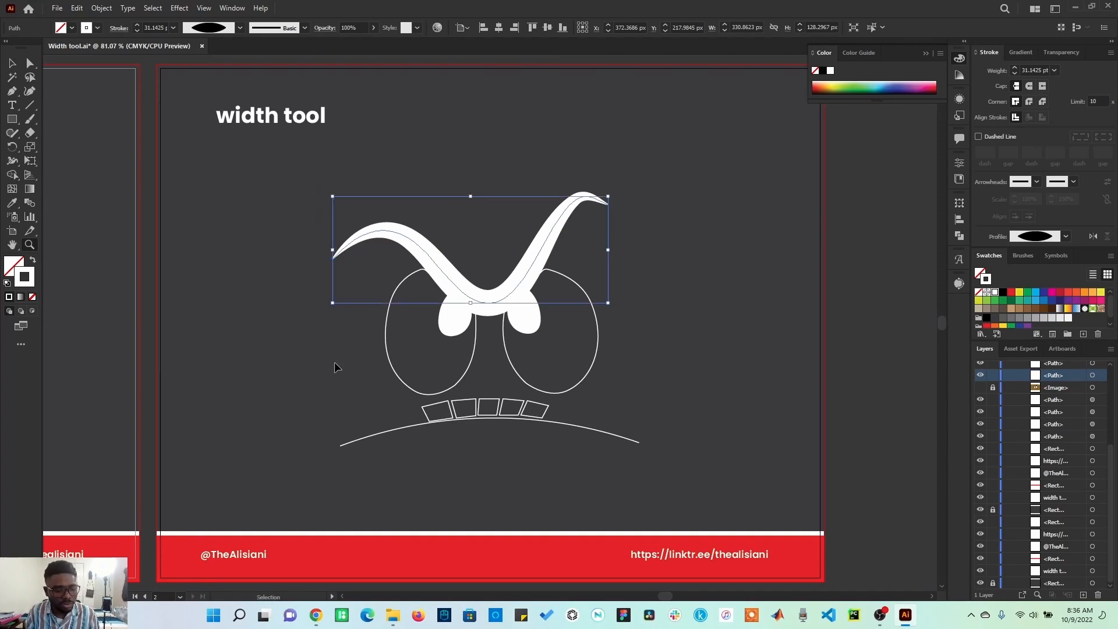
{"action": "key", "text": "ctrl+z"}
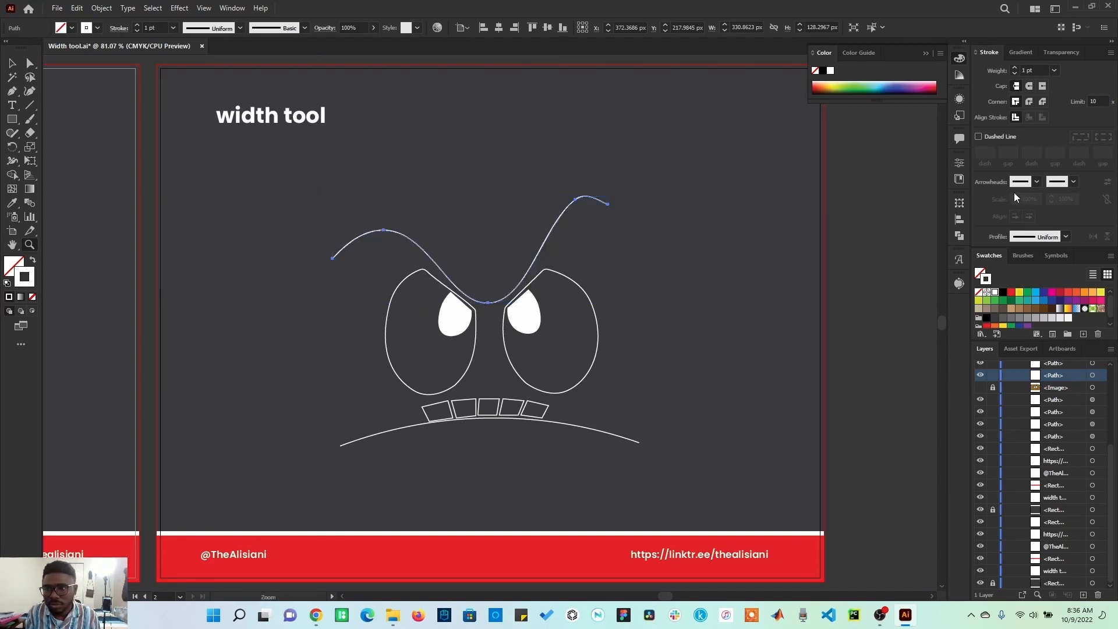
Set the selected eyebrow curve's stroke weight to 0.01 pt.
{"action": "scroll", "coordinate": [1044, 71], "scroll_direction": "down", "scroll_amount": 3}
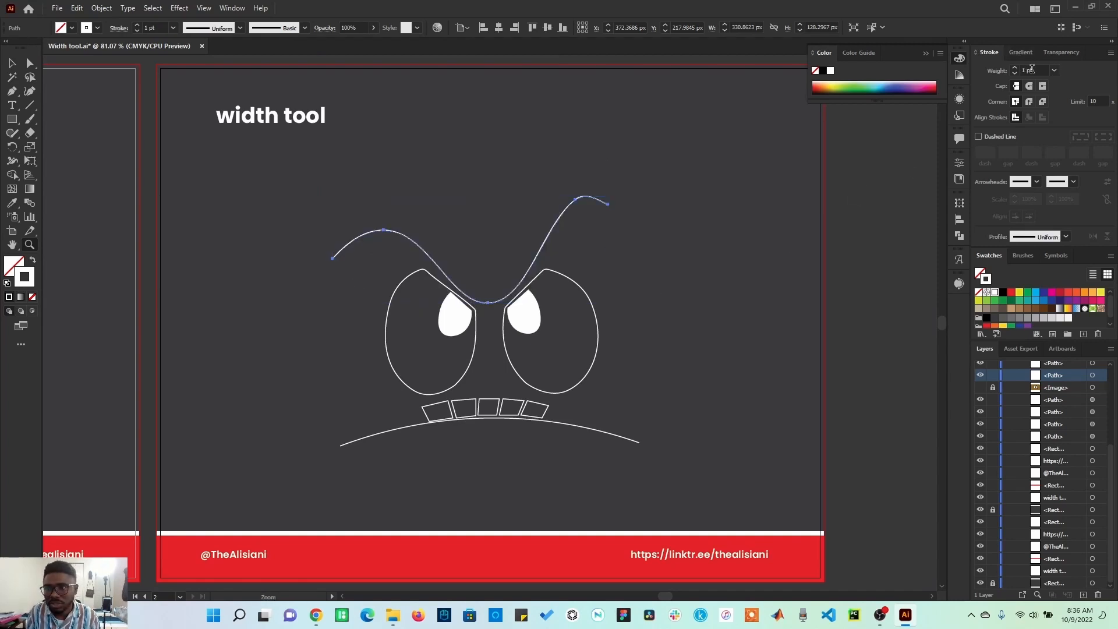
{"action": "left_click_drag", "start_coordinate": [1043, 70], "coordinate": [1020, 71]}
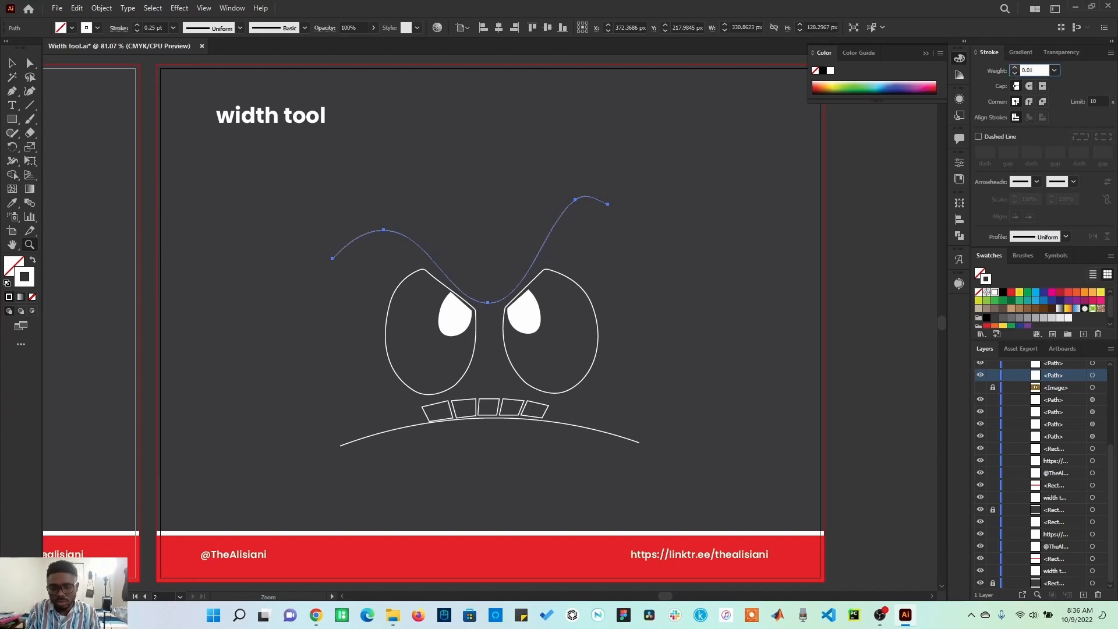
{"action": "key", "text": "Return"}
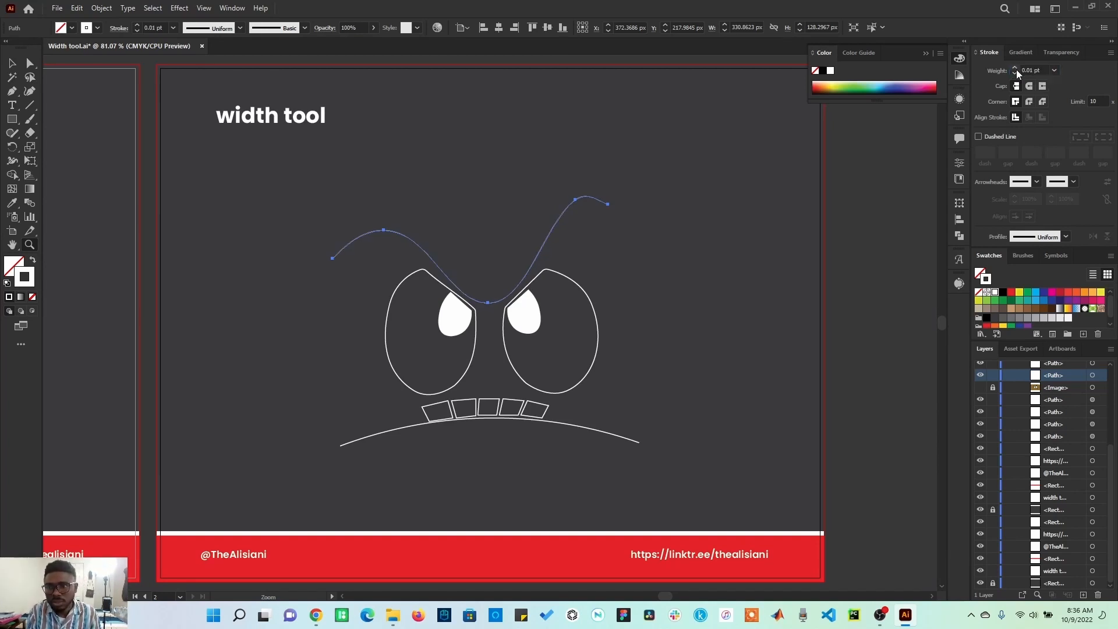
Try widening the thin eyebrow's middle to about 42 pt with the Width tool, examine the left tip up close, and undo the widening.
{"action": "left_click", "coordinate": [12, 164]}
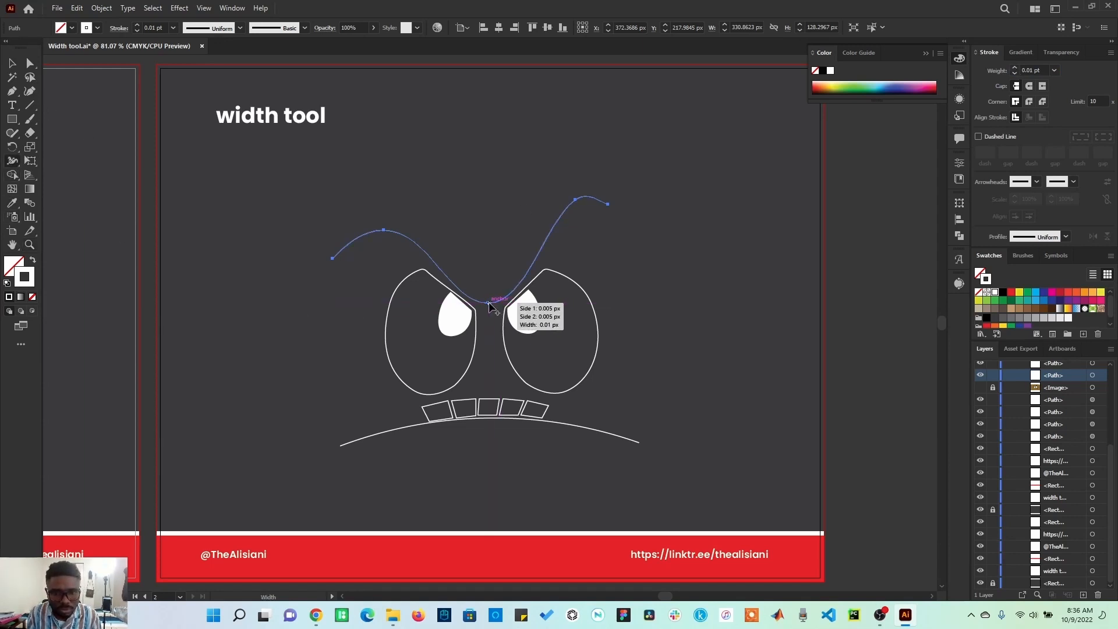
{"action": "left_click_drag", "start_coordinate": [488, 301], "coordinate": [488, 289]}
{"action": "left_click", "coordinate": [29, 247]}
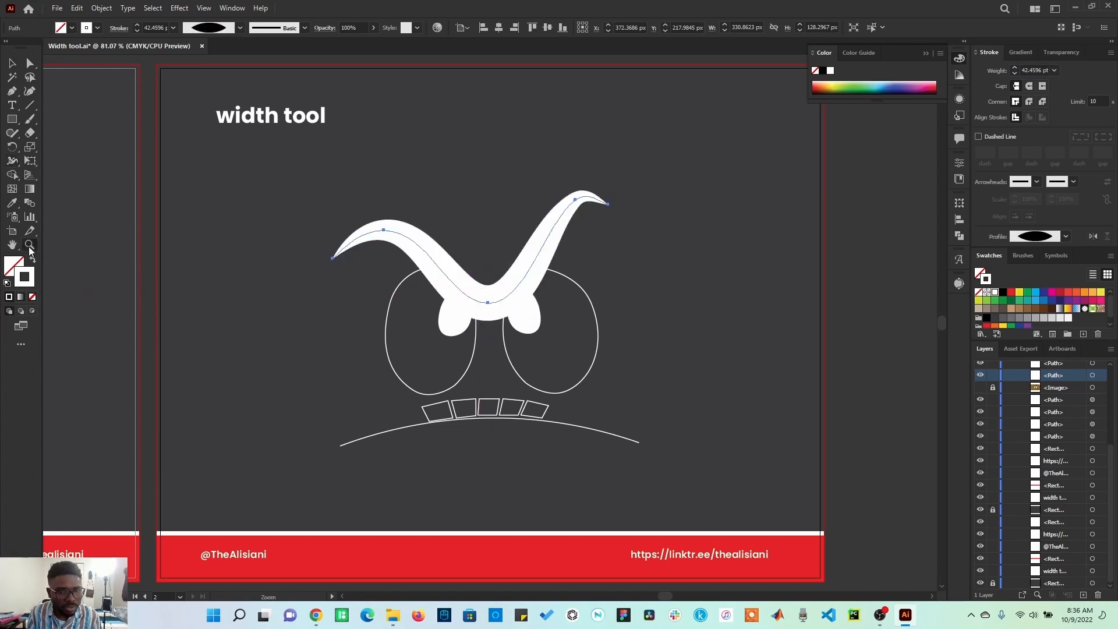
{"action": "left_click_drag", "start_coordinate": [326, 249], "coordinate": [351, 268]}
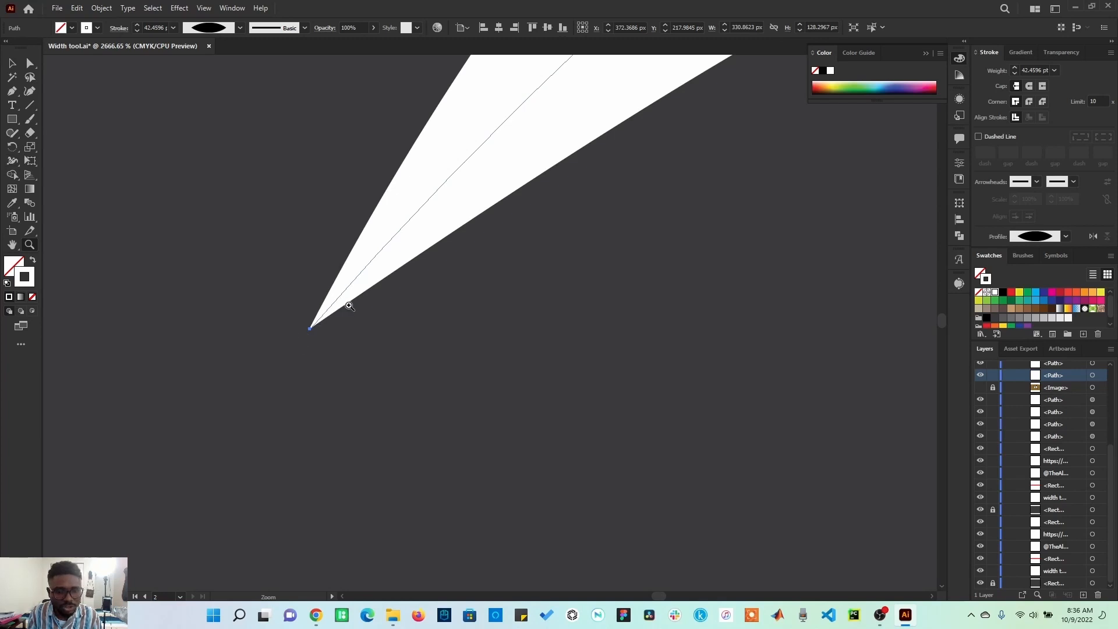
{"action": "key", "text": "ctrl+0"}
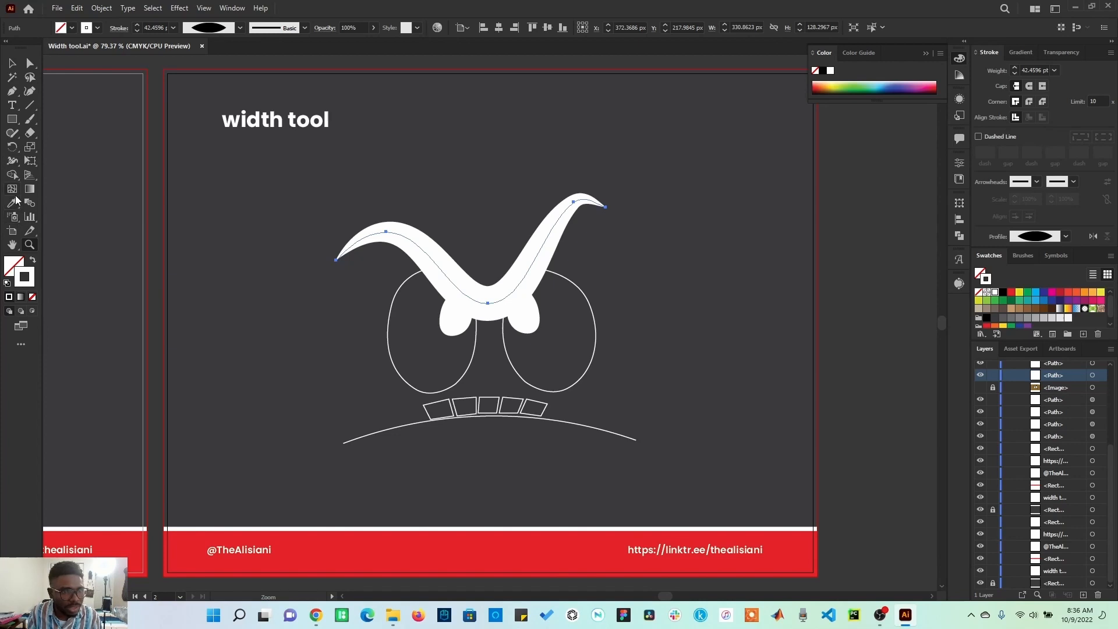
{"action": "left_click", "coordinate": [12, 164]}
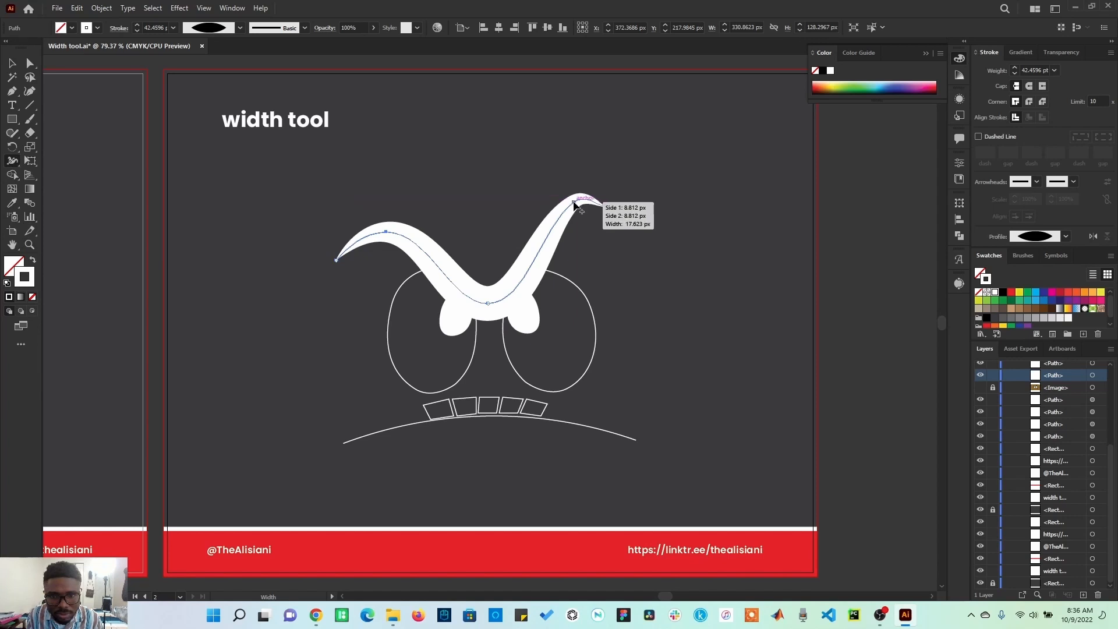
{"action": "key", "text": "ctrl+z"}
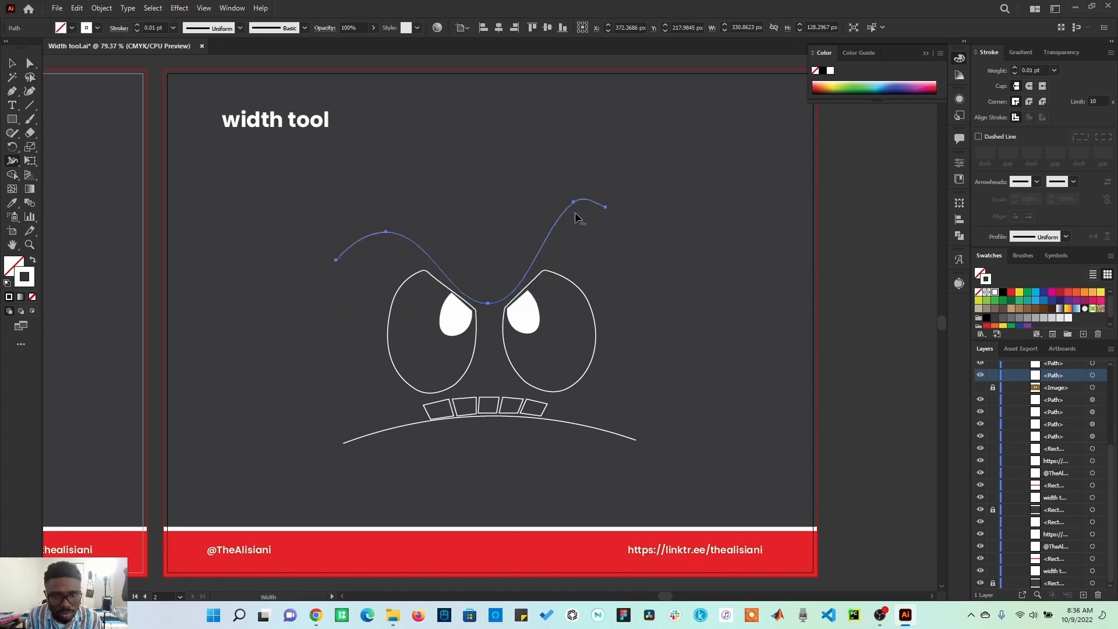
Widen the eyebrow's middle to about 33 pt with the Width tool and narrow the stroke at its right and left peaks.
{"action": "left_click_drag", "start_coordinate": [488, 304], "coordinate": [488, 317]}
{"action": "left_click_drag", "start_coordinate": [577, 212], "coordinate": [575, 204]}
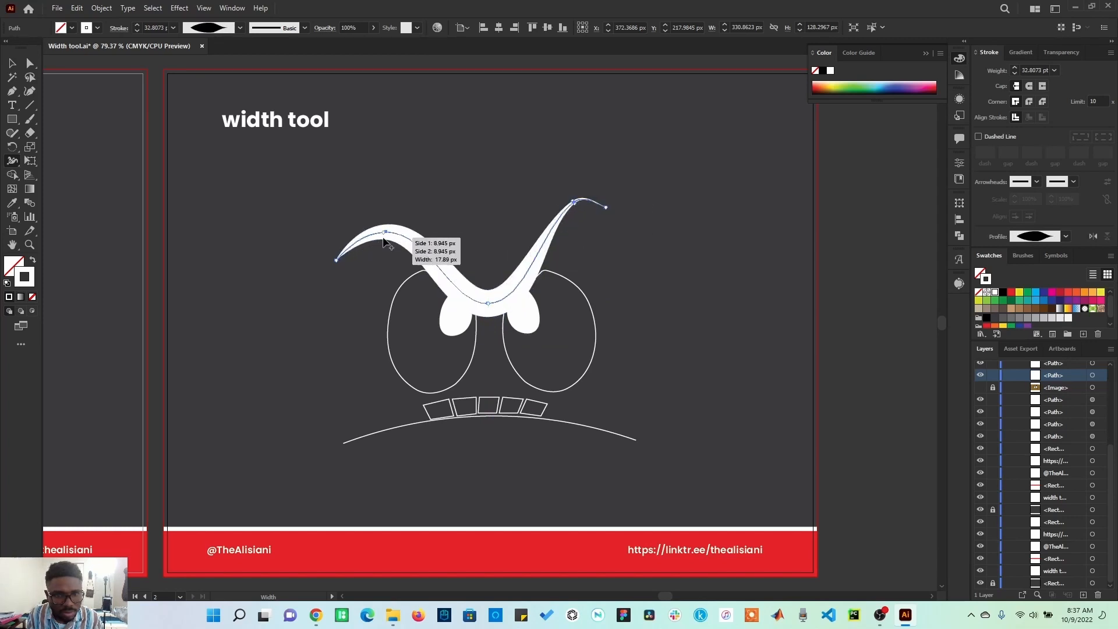
{"action": "left_click_drag", "start_coordinate": [384, 239], "coordinate": [386, 238]}
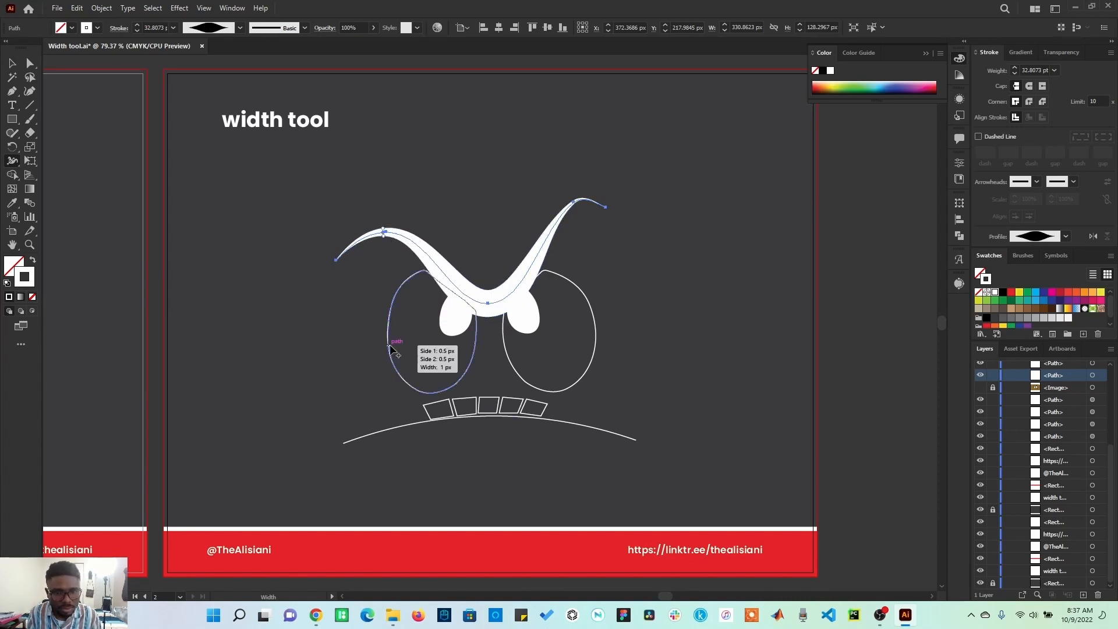
Thicken the outer sides of both eye outlines and the middle of the mouth curve with the Width tool.
{"action": "left_click_drag", "start_coordinate": [389, 346], "coordinate": [396, 343]}
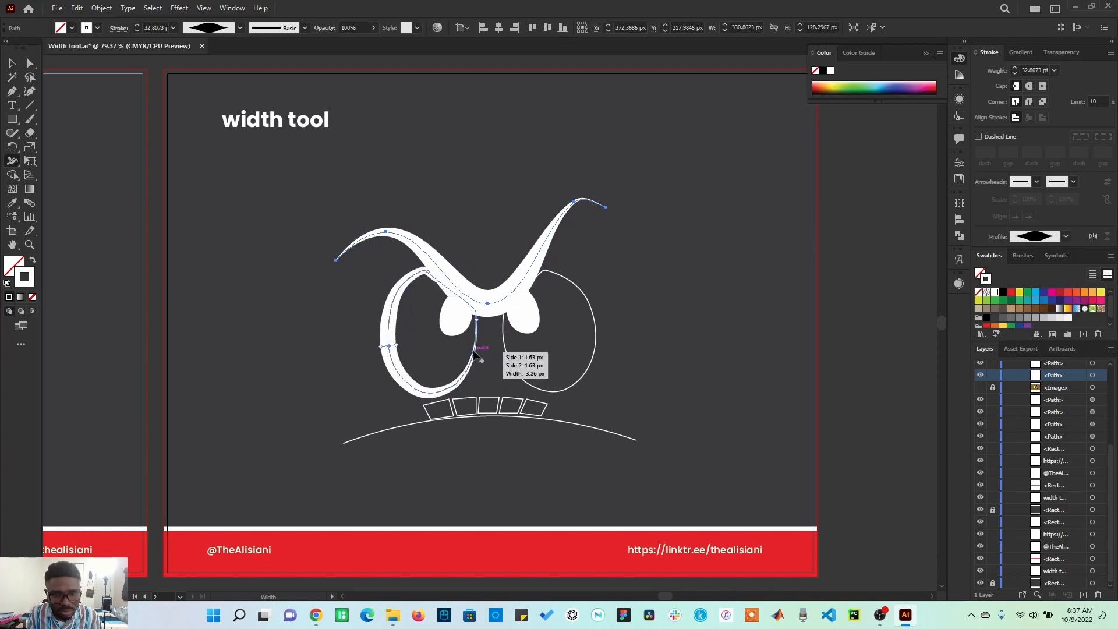
{"action": "left_click_drag", "start_coordinate": [594, 318], "coordinate": [599, 315]}
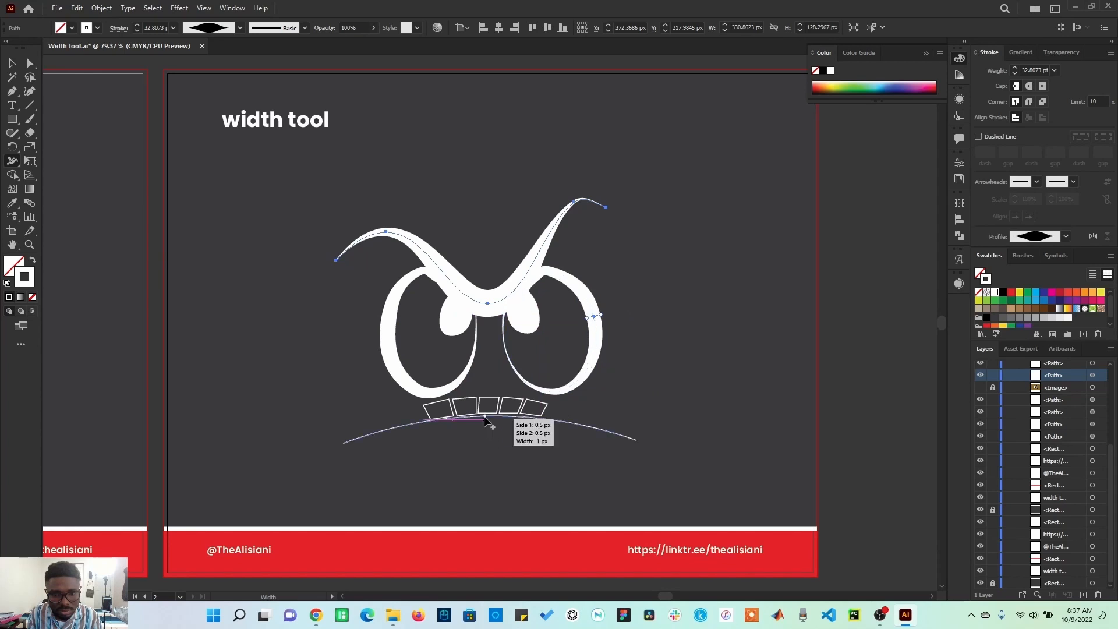
{"action": "left_click_drag", "start_coordinate": [484, 416], "coordinate": [488, 427]}
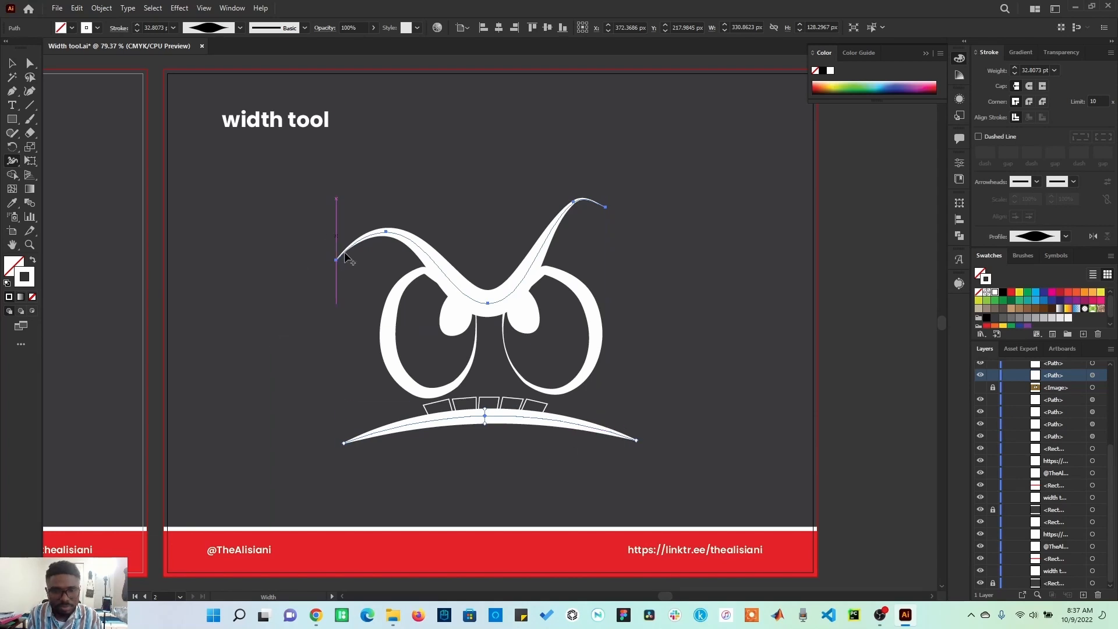
Select both eye outlines and fill them with white.
{"action": "key", "text": "v"}
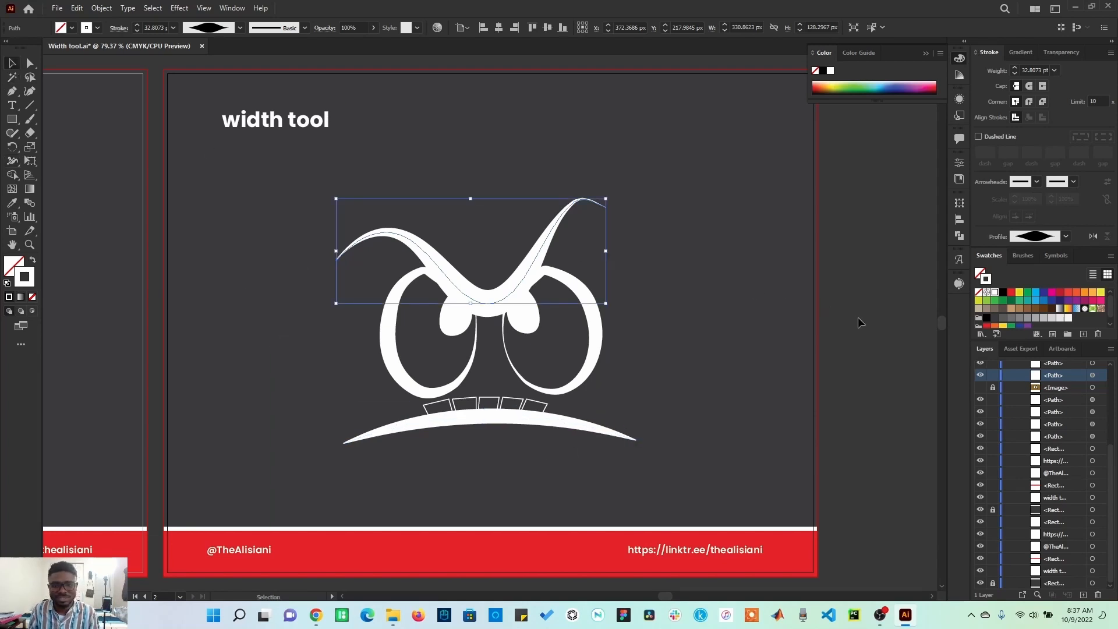
{"action": "left_click", "coordinate": [595, 319]}
{"action": "left_click", "coordinate": [470, 349], "text": "shift"}
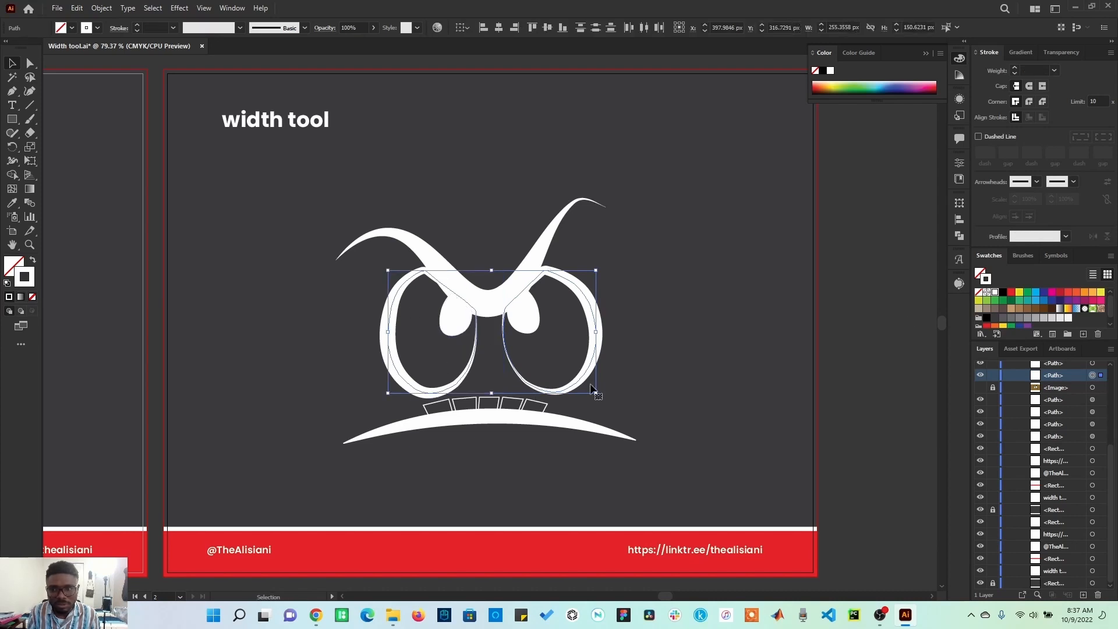
{"action": "left_click", "coordinate": [16, 258]}
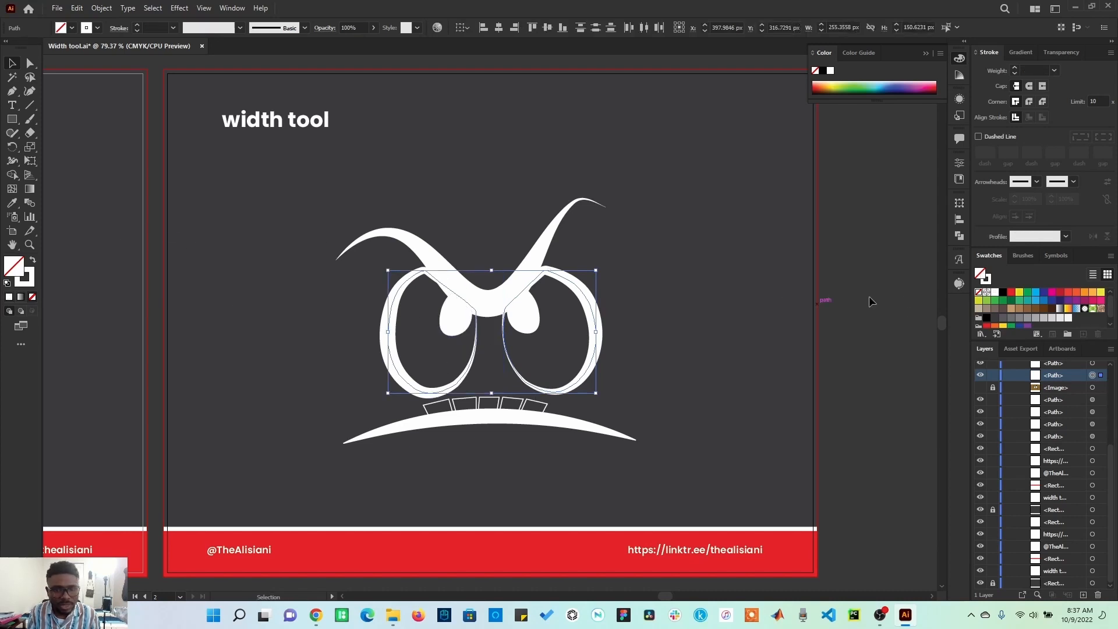
{"action": "left_click", "coordinate": [993, 292]}
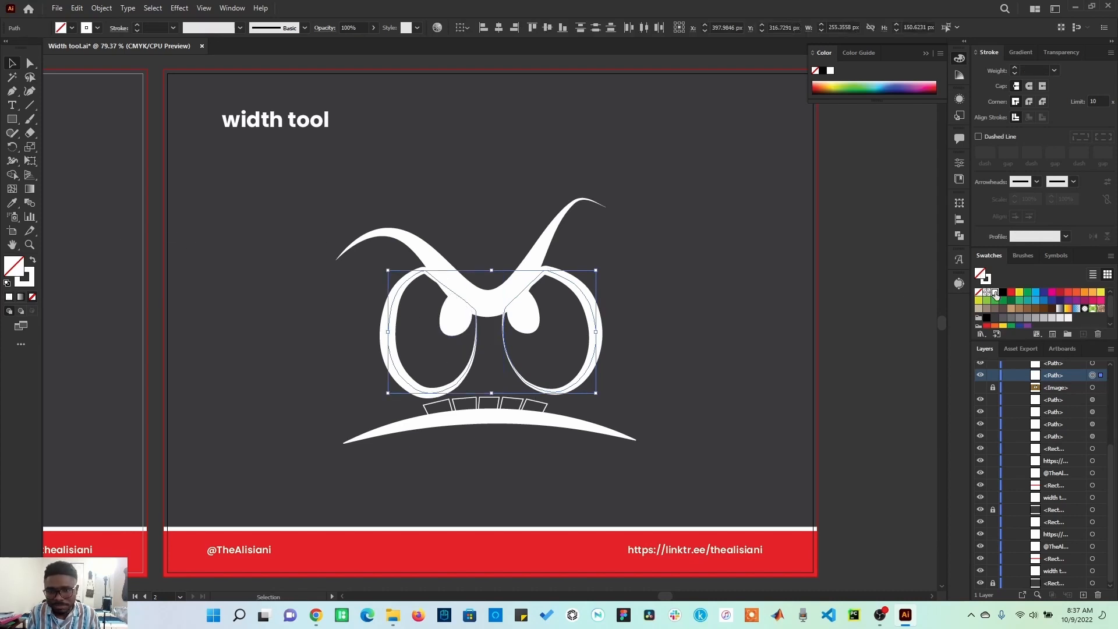
Fill both pupils with dark grey, deselect them, and restore no fill with a white stroke as the current drawing colours.
{"action": "left_click", "coordinate": [528, 321]}
{"action": "left_click", "coordinate": [440, 331], "text": "shift"}
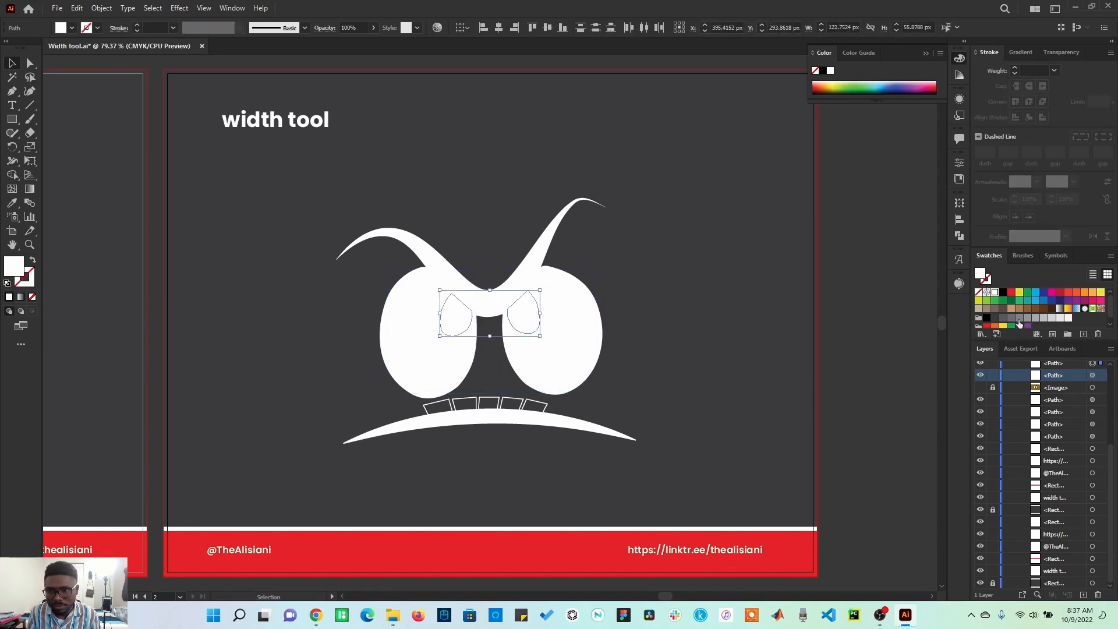
{"action": "left_click", "coordinate": [995, 317]}
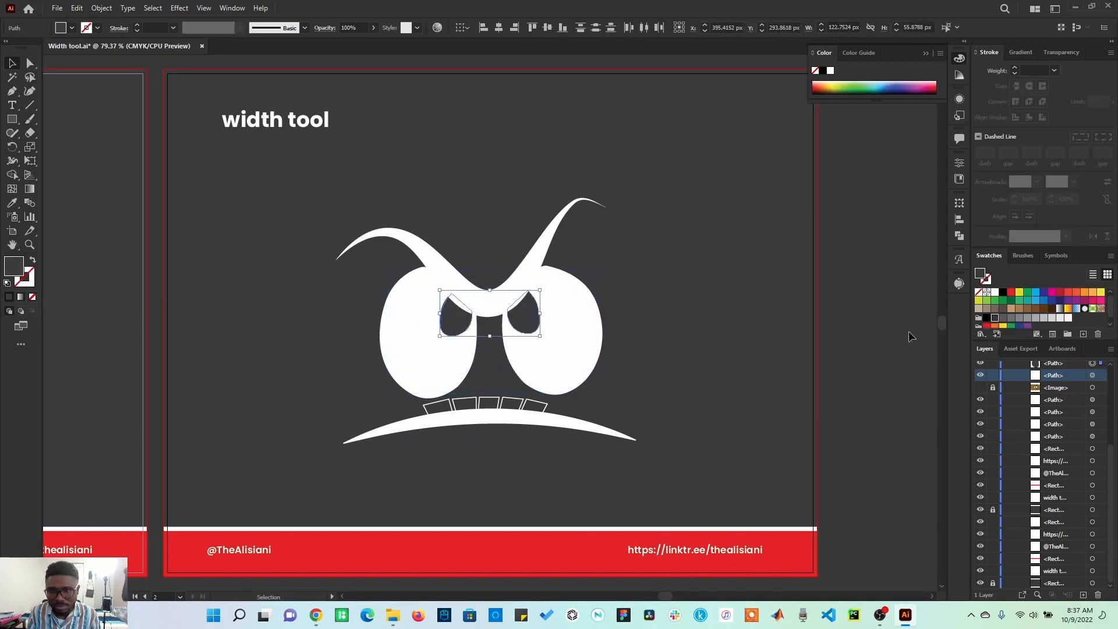
{"action": "left_click", "coordinate": [850, 368]}
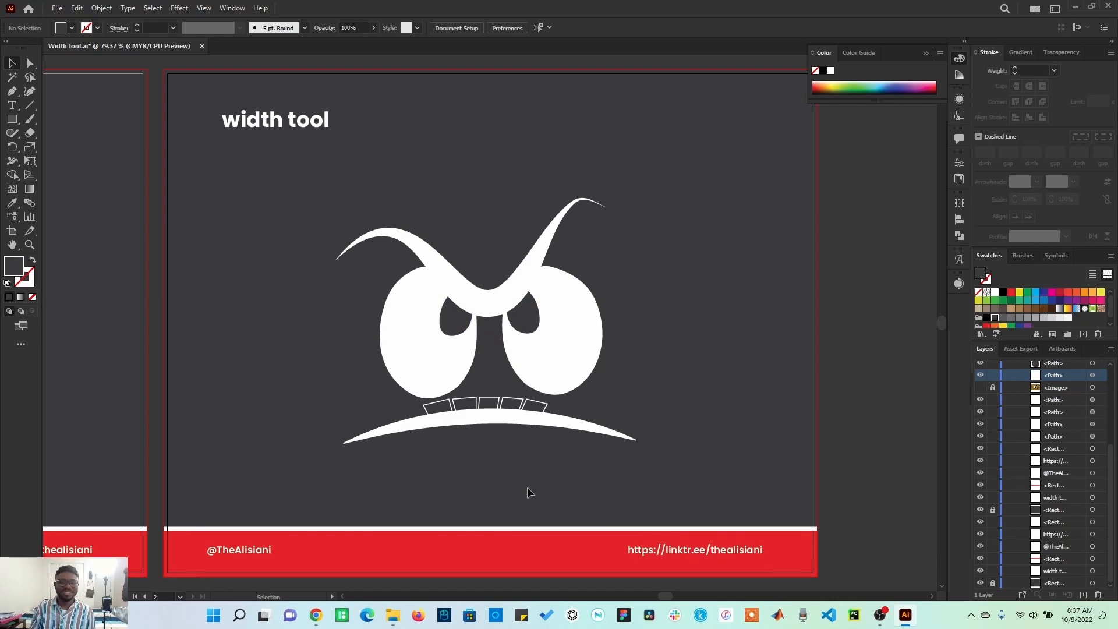
{"action": "key", "text": "shift+x"}
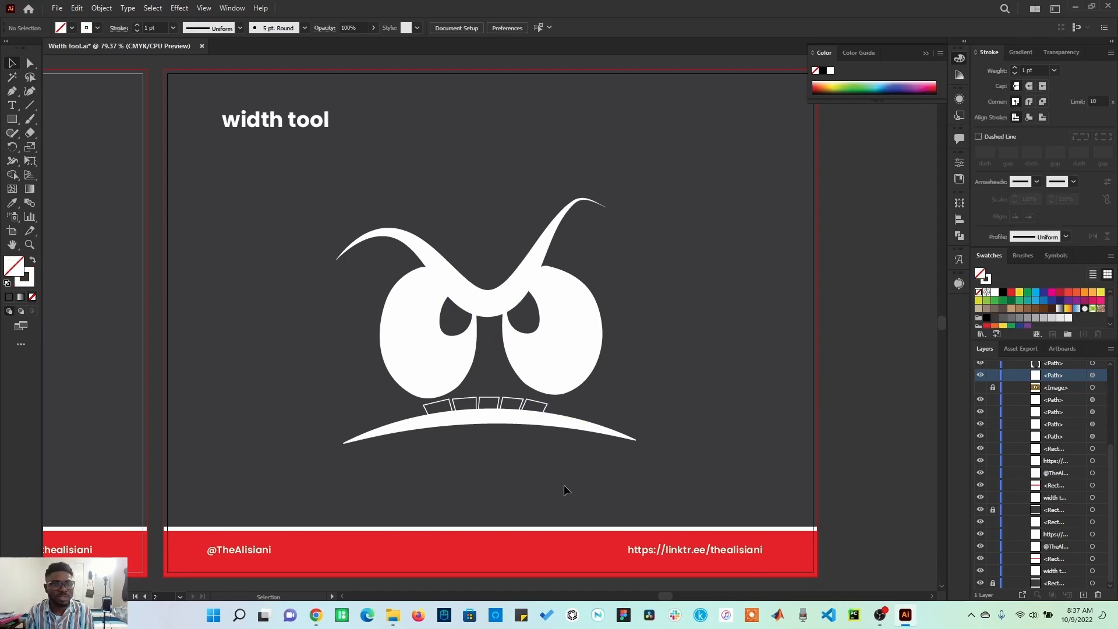